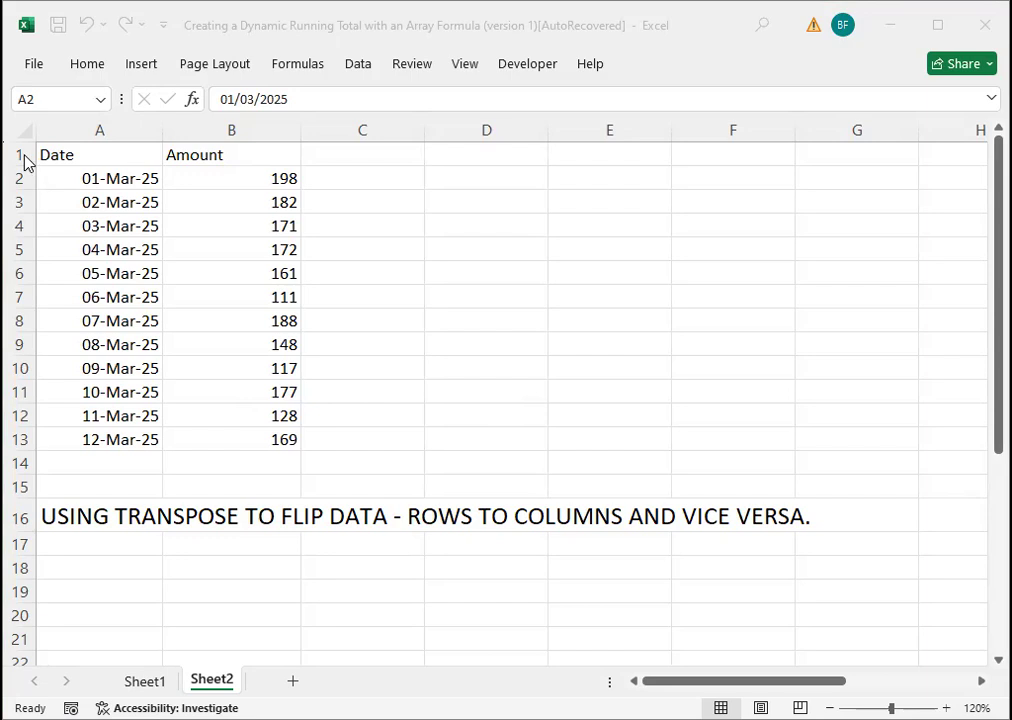
Insert two blank rows above the Date and Amount table on Sheet2
{"action": "left_click_drag", "start_coordinate": [27, 163], "coordinate": [23, 178]}
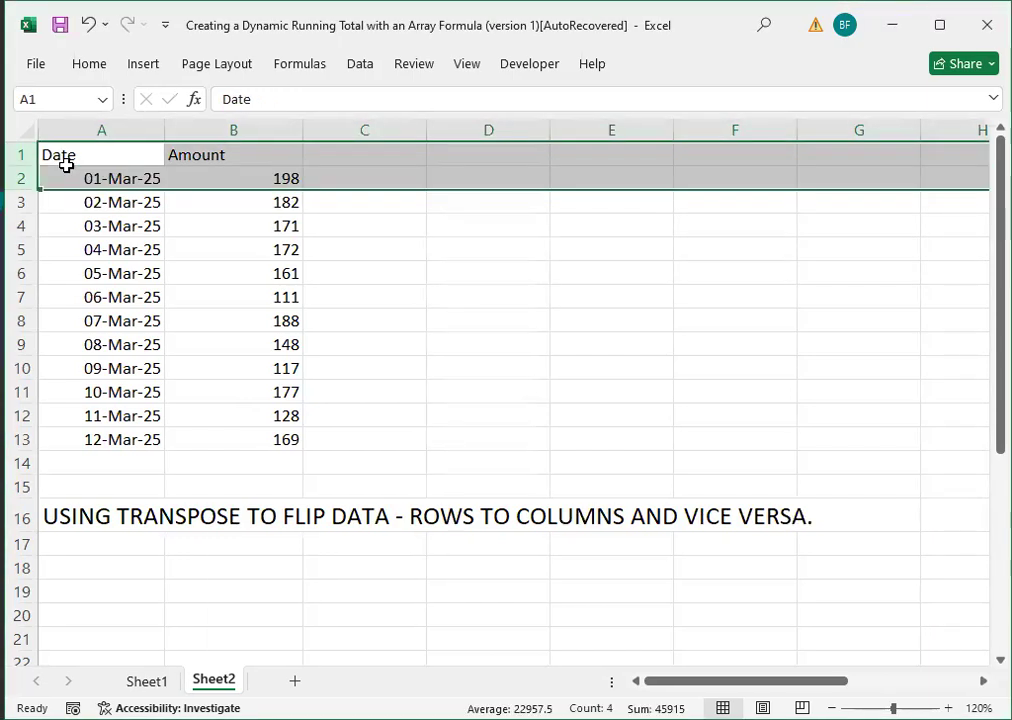
{"action": "right_click", "coordinate": [66, 166]}
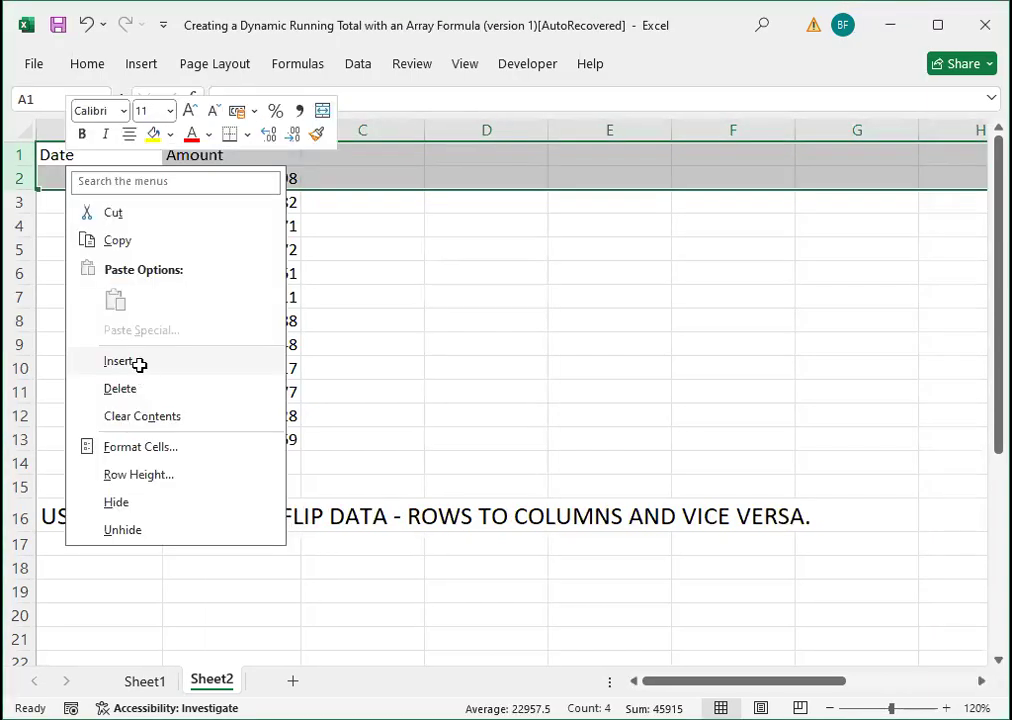
{"action": "left_click", "coordinate": [139, 364]}
Enter the formula =TRANSPOSE(A3:B15) in cell A1 to flip the Date and Amount table into rows
{"action": "left_click", "coordinate": [104, 160]}
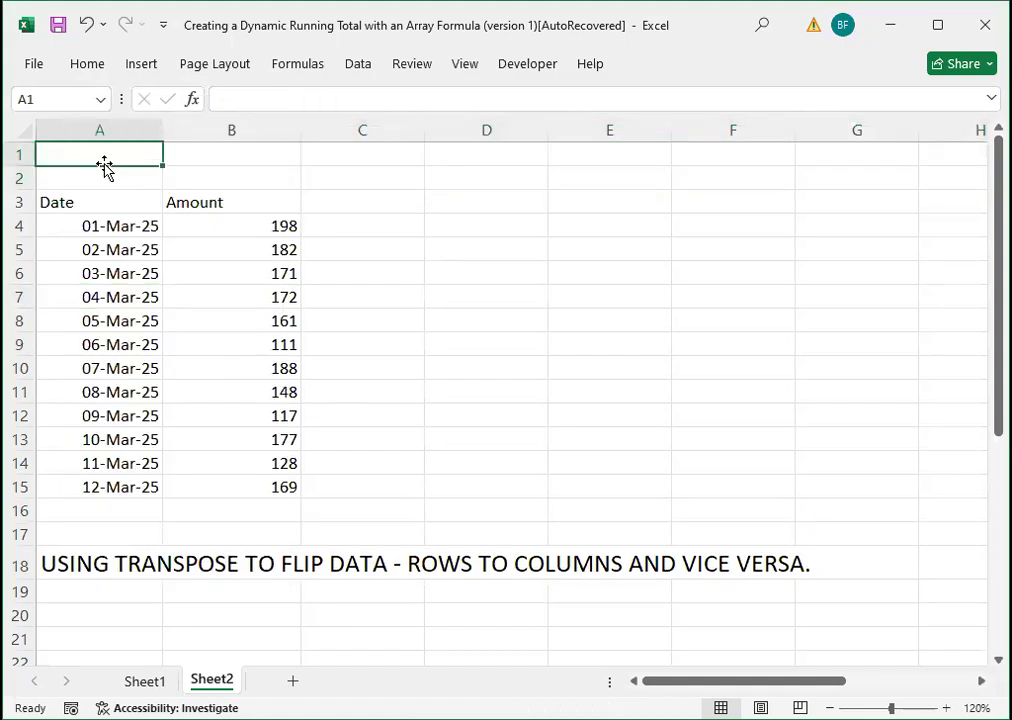
{"action": "type", "text": "="}
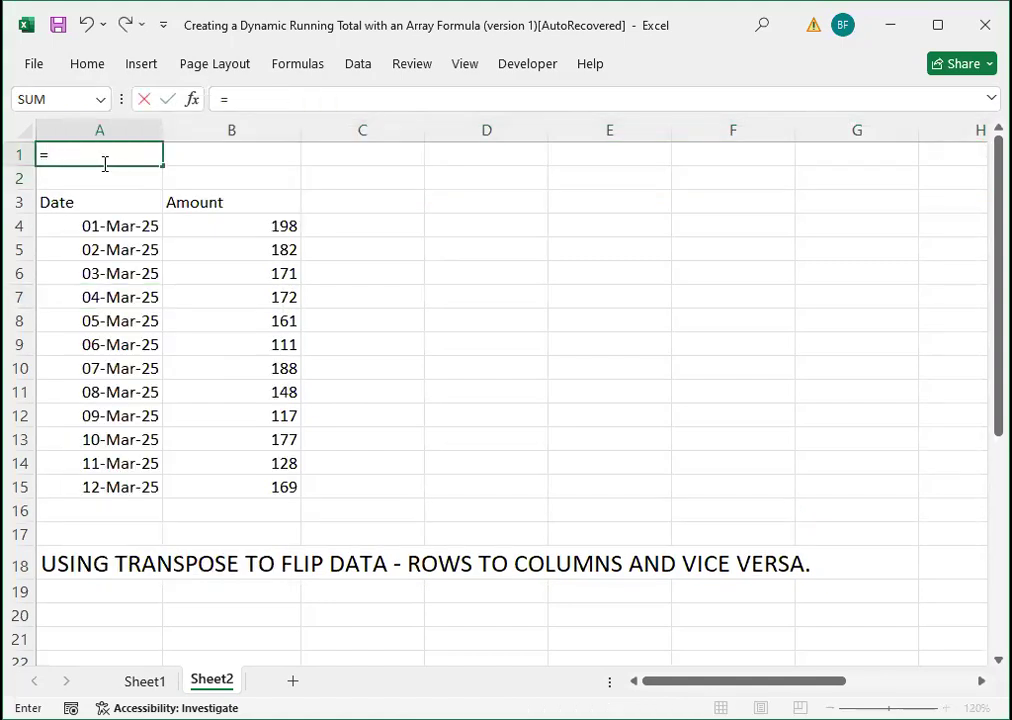
{"action": "type", "text": "TRANSPOSE"}
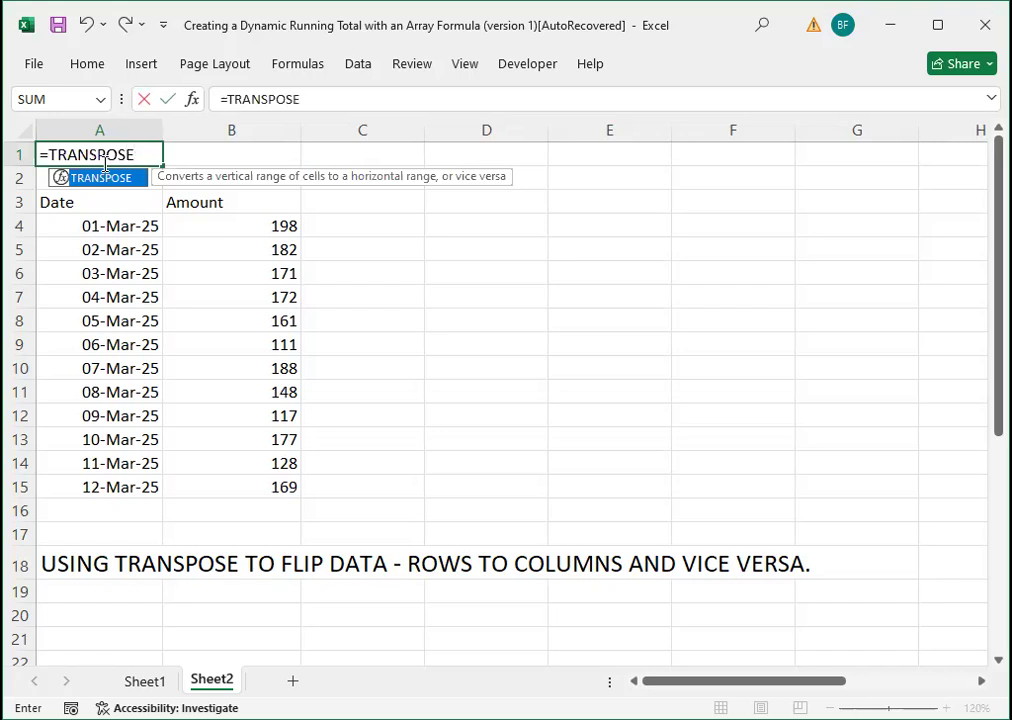
{"action": "type", "text": "("}
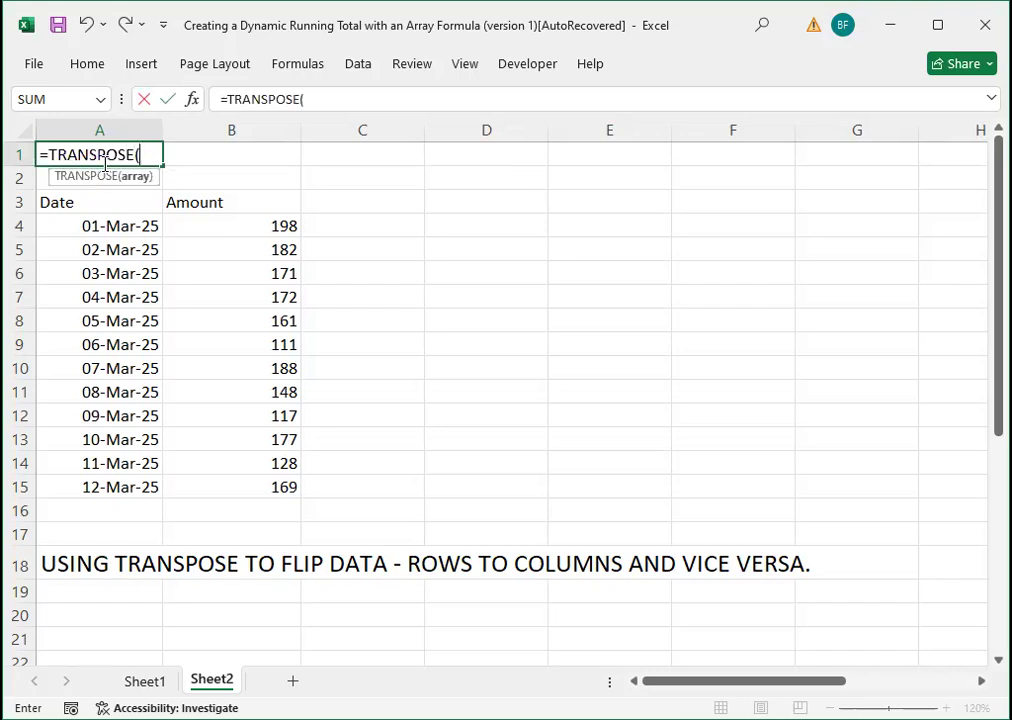
{"action": "left_click", "coordinate": [83, 211]}
{"action": "left_click_drag", "start_coordinate": [244, 505], "coordinate": [72, 206]}
{"action": "left_click", "coordinate": [116, 213]}
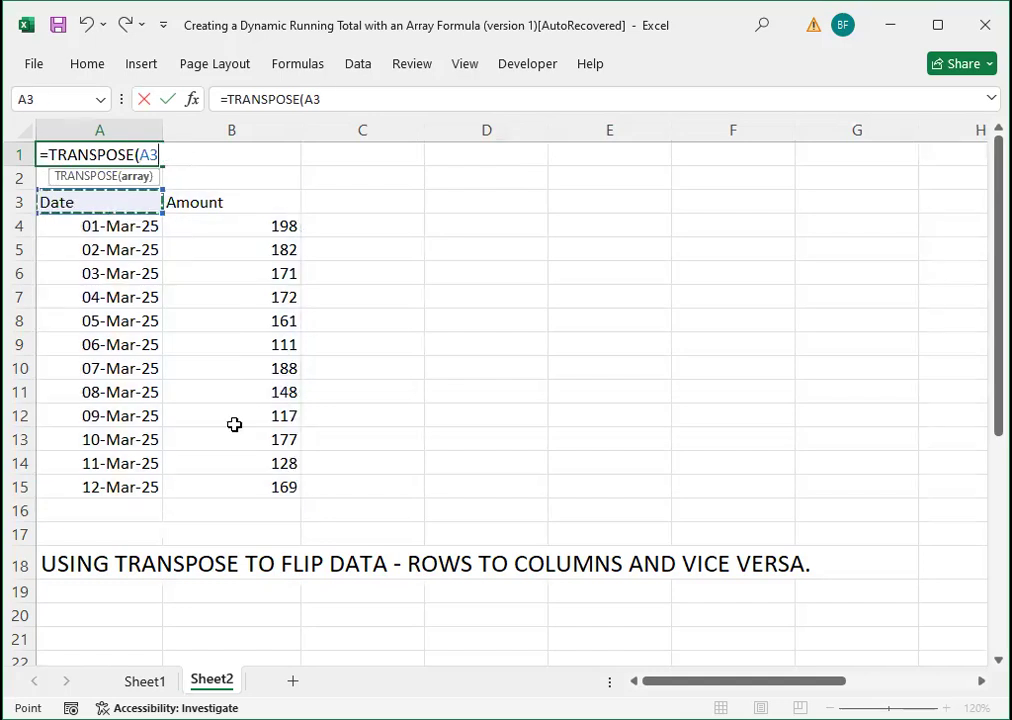
{"action": "left_click", "coordinate": [237, 479], "text": "shift"}
{"action": "type", "text": ")"}
{"action": "key", "text": "Return"}
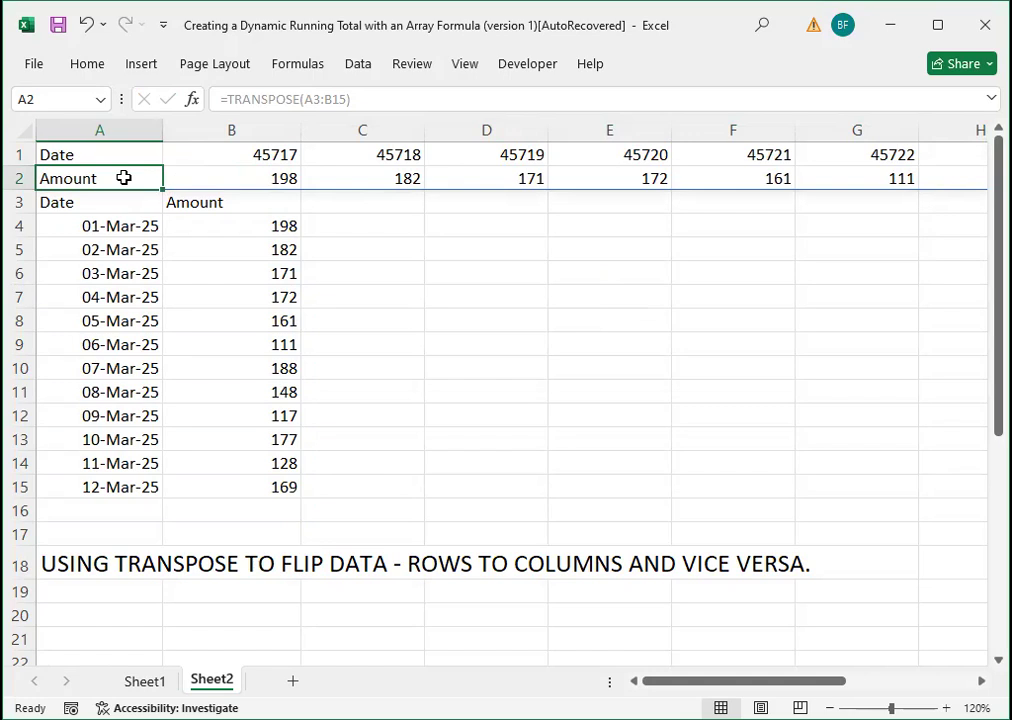
Format the transposed dates in B1:M1 with the Date format 14-Mar-12
{"action": "left_click", "coordinate": [204, 154]}
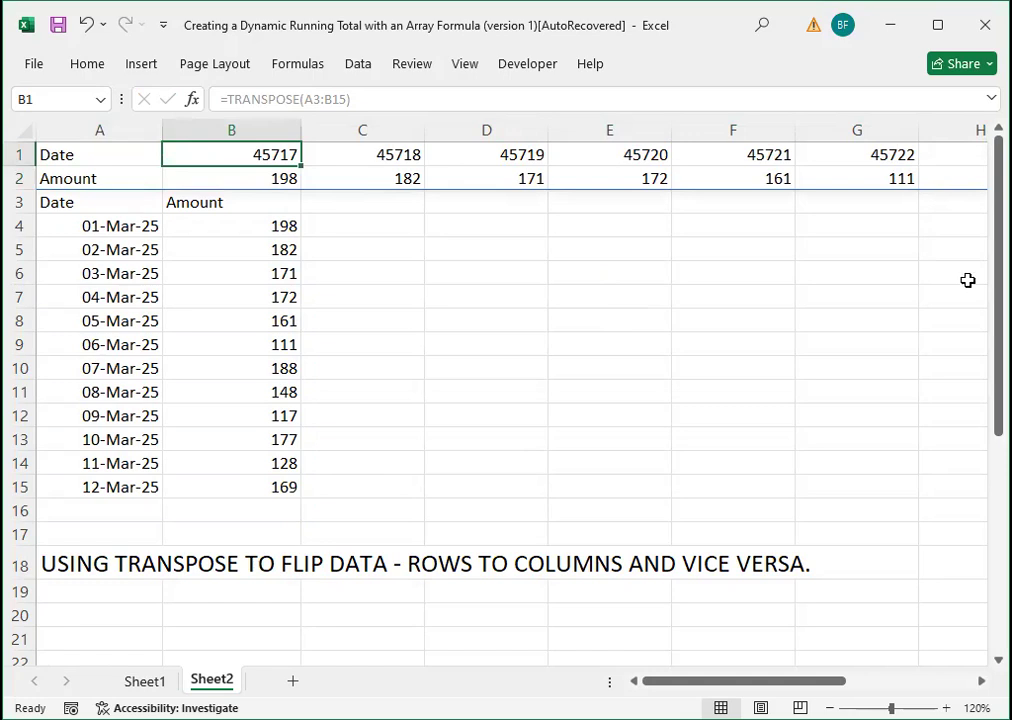
{"action": "key", "text": "shift+Right"}
{"action": "key", "text": "shift+Right"}
{"action": "key", "text": "shift+Right"}
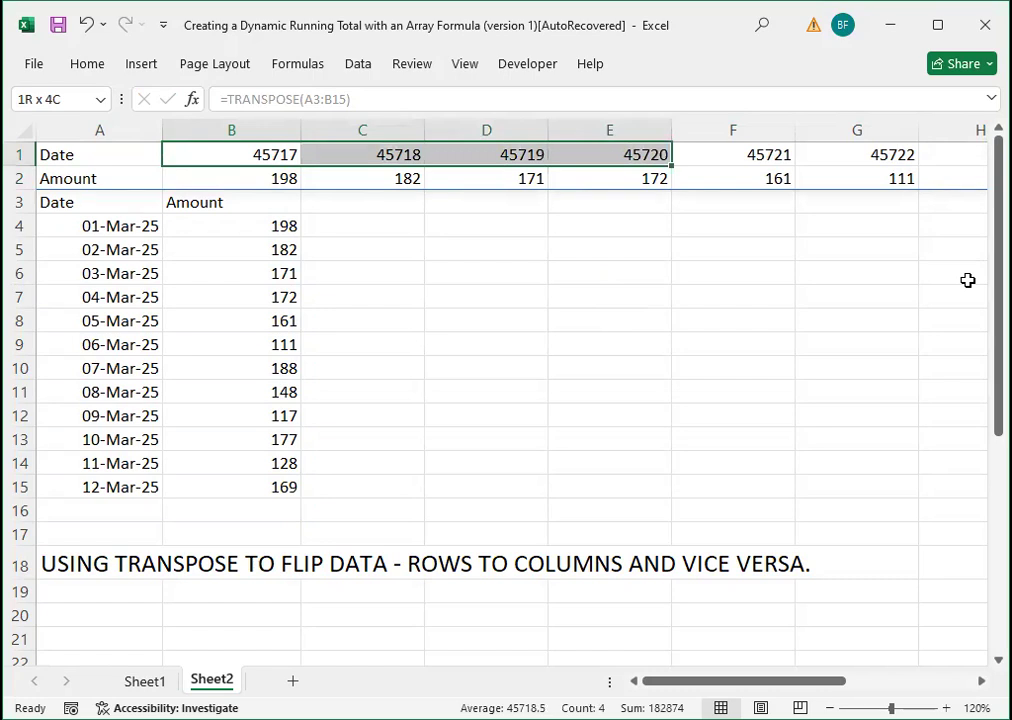
{"action": "key", "text": "ctrl+shift+Right"}
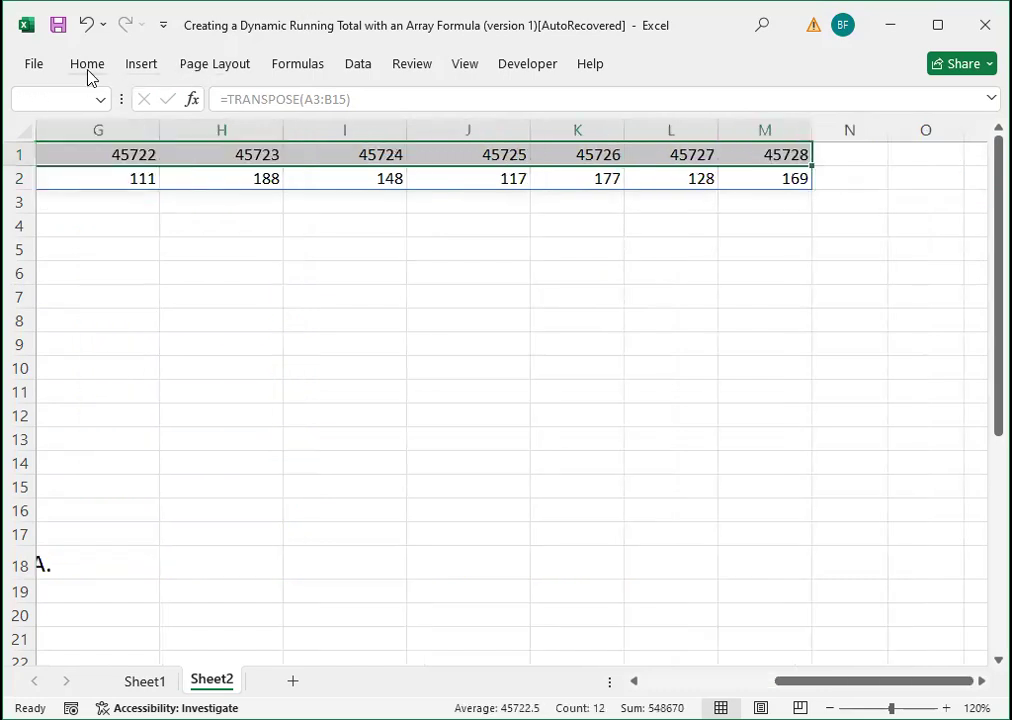
{"action": "left_click", "coordinate": [88, 65]}
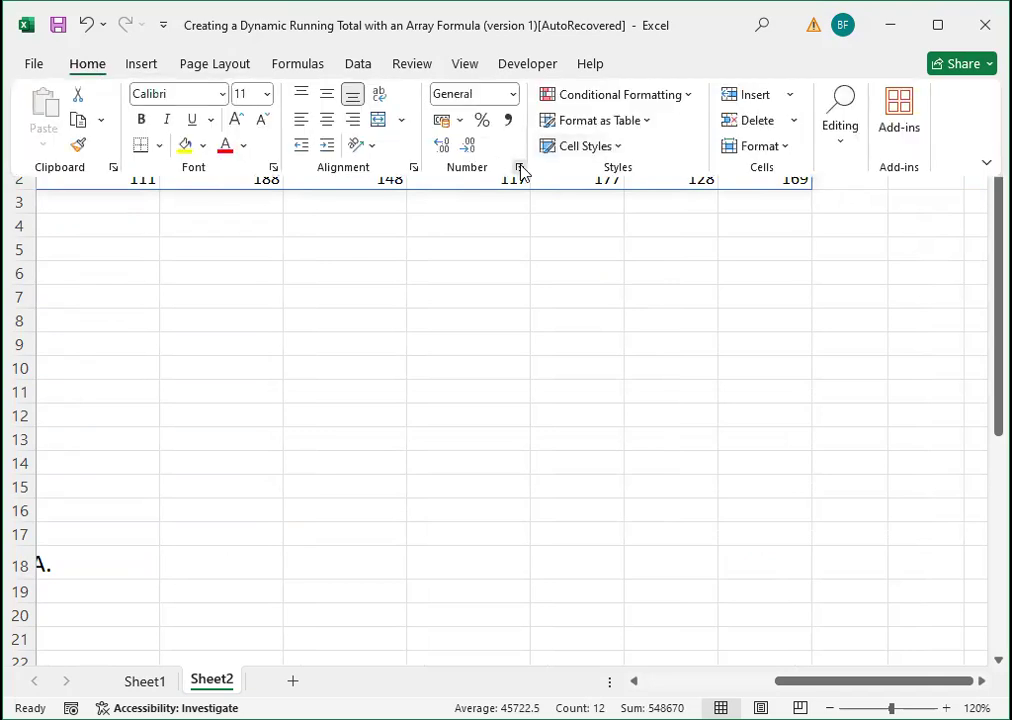
{"action": "left_click", "coordinate": [520, 172]}
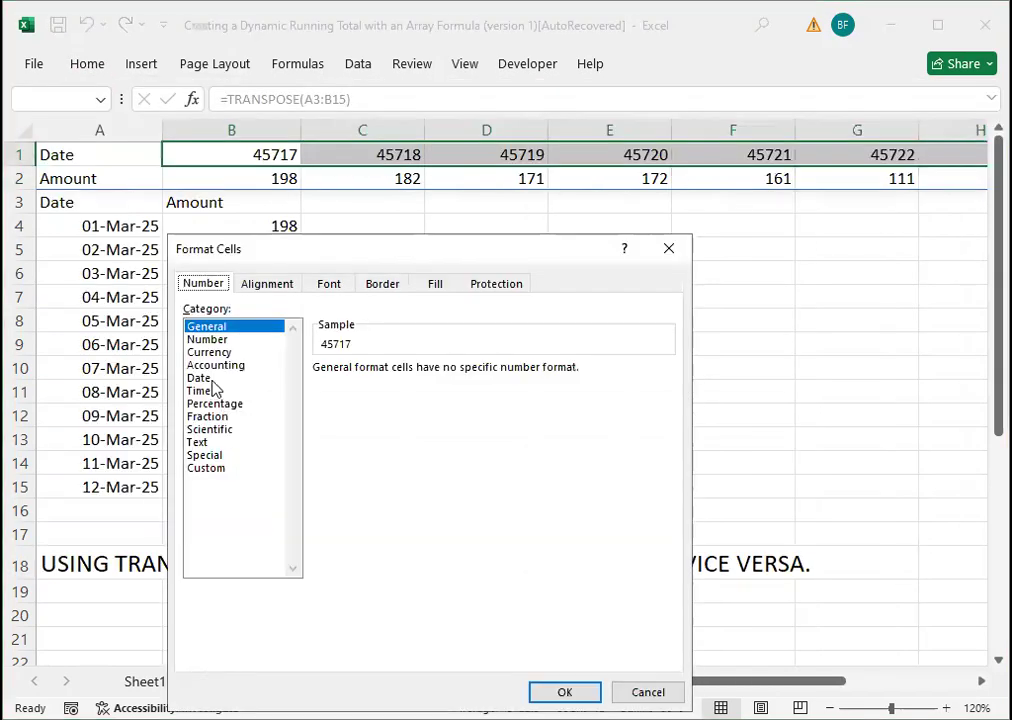
{"action": "left_click", "coordinate": [211, 380]}
{"action": "left_click", "coordinate": [667, 462]}
{"action": "left_click", "coordinate": [667, 462]}
{"action": "left_click", "coordinate": [667, 462]}
{"action": "left_click", "coordinate": [366, 450]}
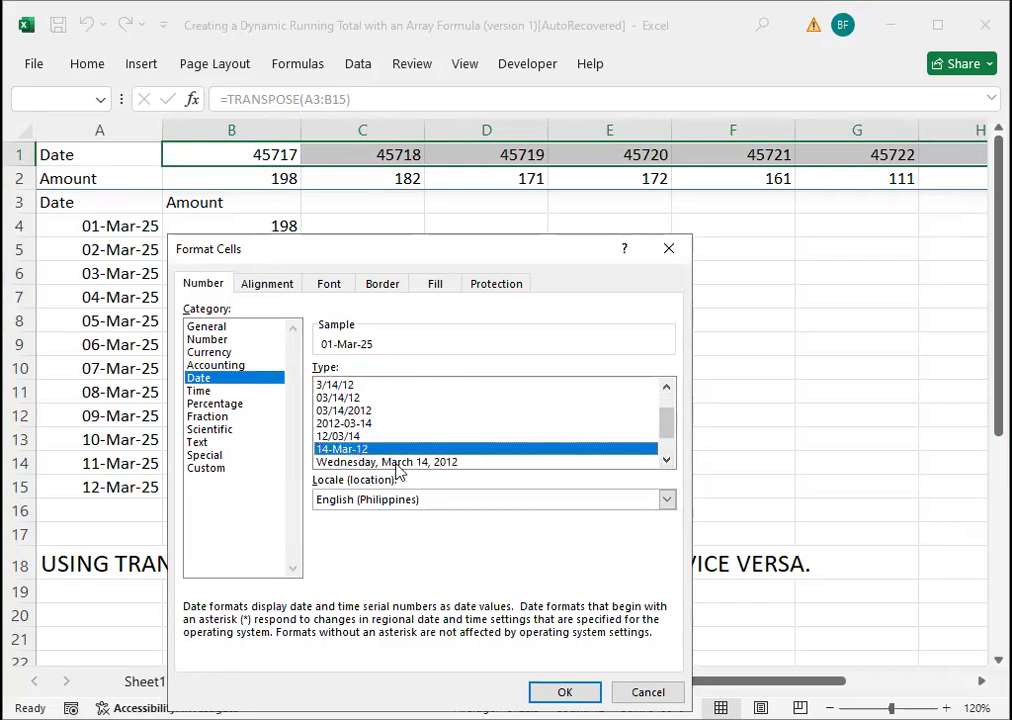
{"action": "left_click", "coordinate": [565, 692]}
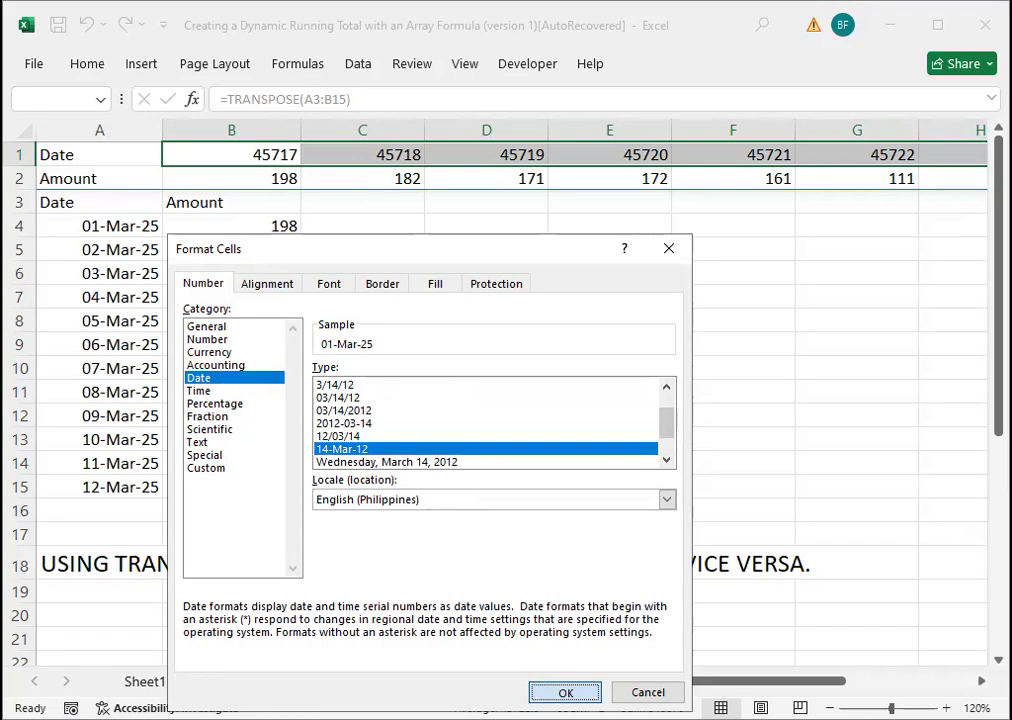
Try deleting the source data in A3:B15 while the transposed rows still depend on it, and undo the deletion
{"action": "left_click", "coordinate": [249, 178]}
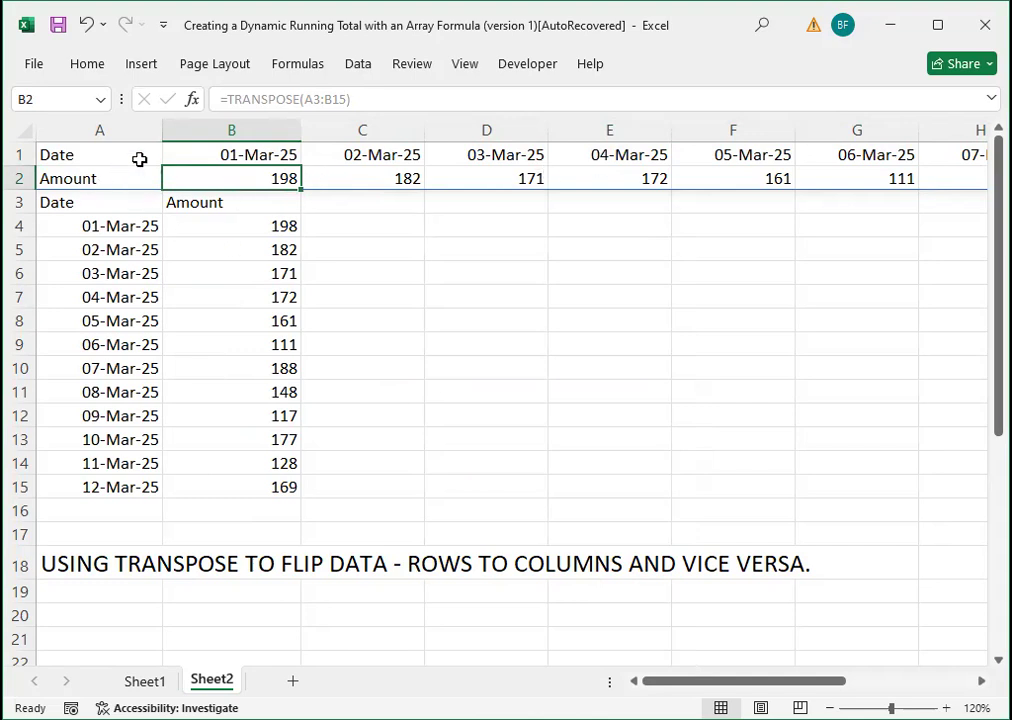
{"action": "left_click_drag", "start_coordinate": [75, 202], "coordinate": [255, 479]}
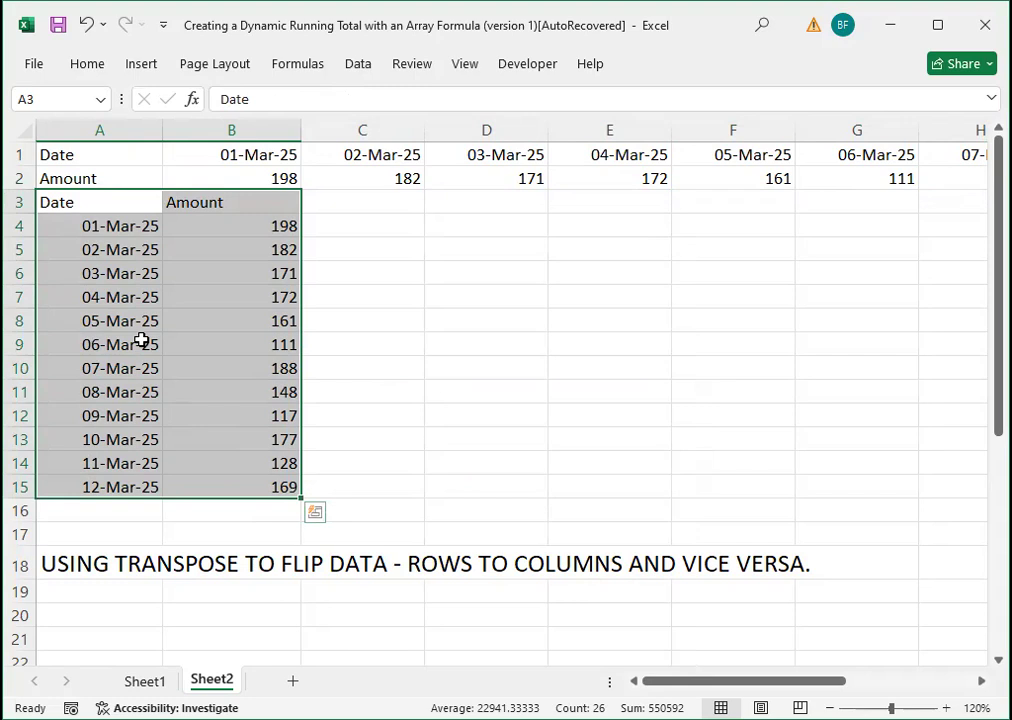
{"action": "key", "text": "Delete"}
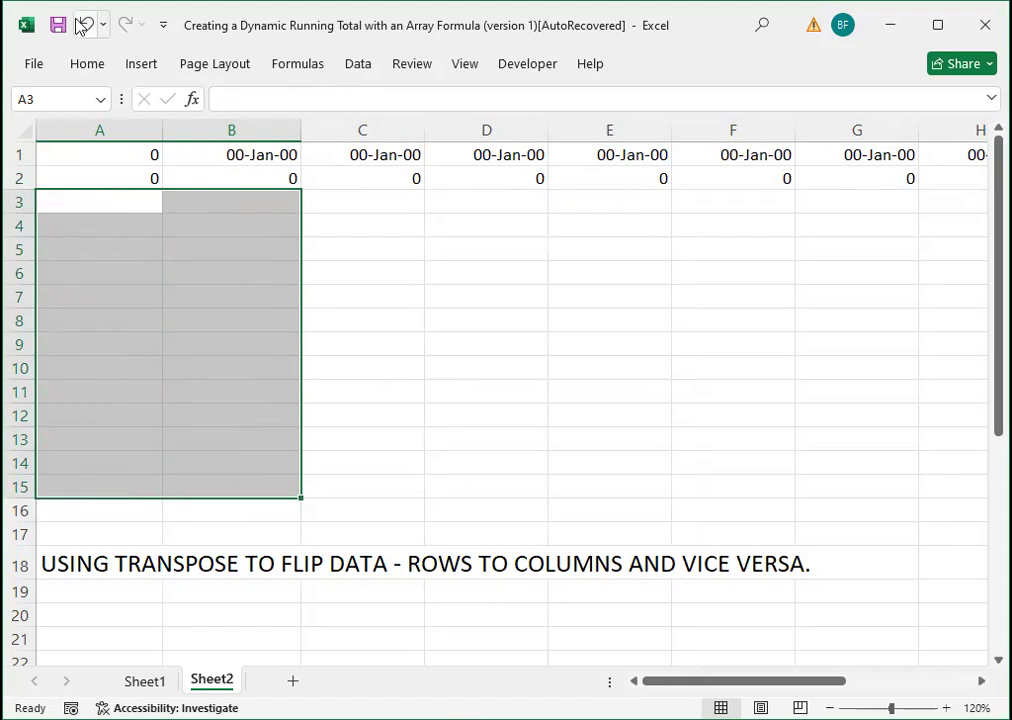
{"action": "key", "text": "ctrl+z"}
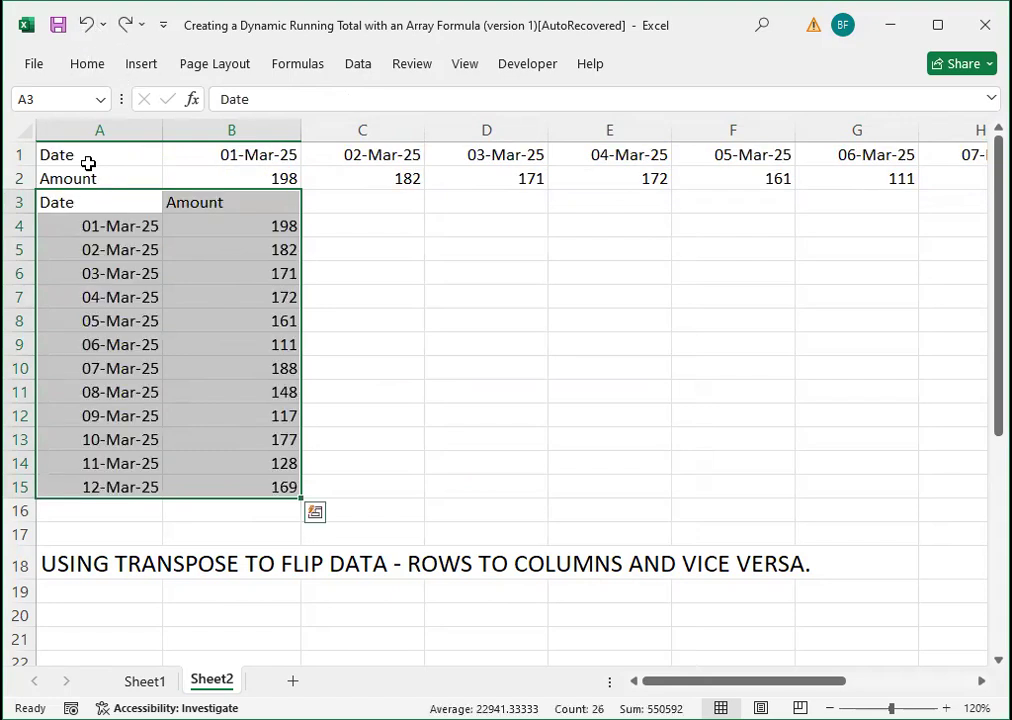
Copy the transposed range A1:M2 and paste it over itself as values to replace the formula
{"action": "left_click", "coordinate": [87, 160]}
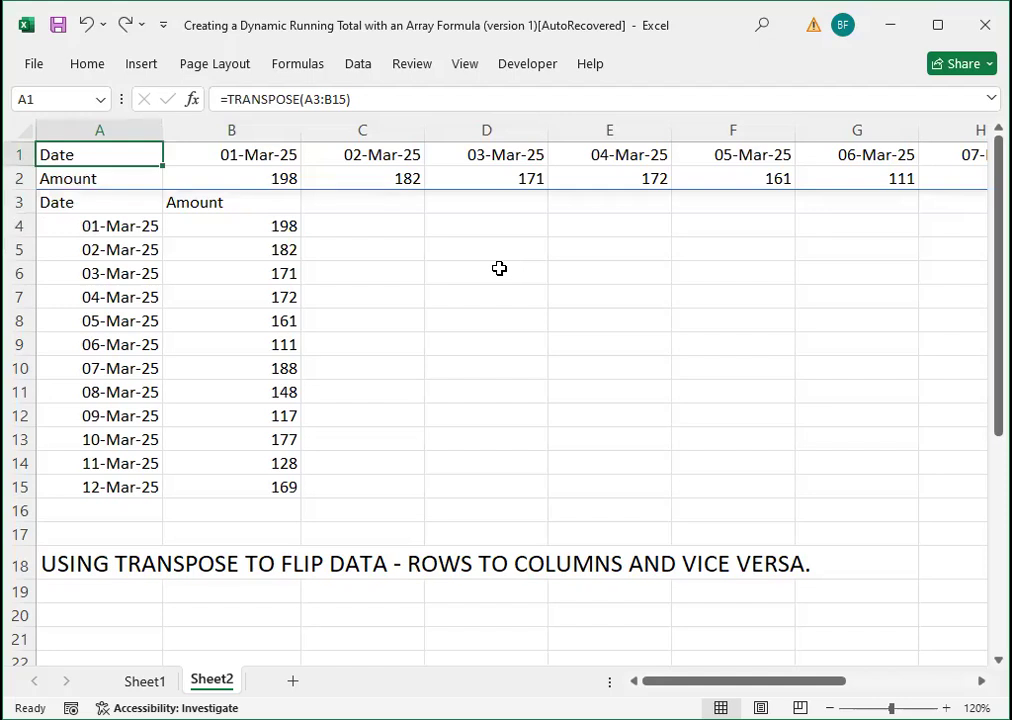
{"action": "key", "text": "shift+Down"}
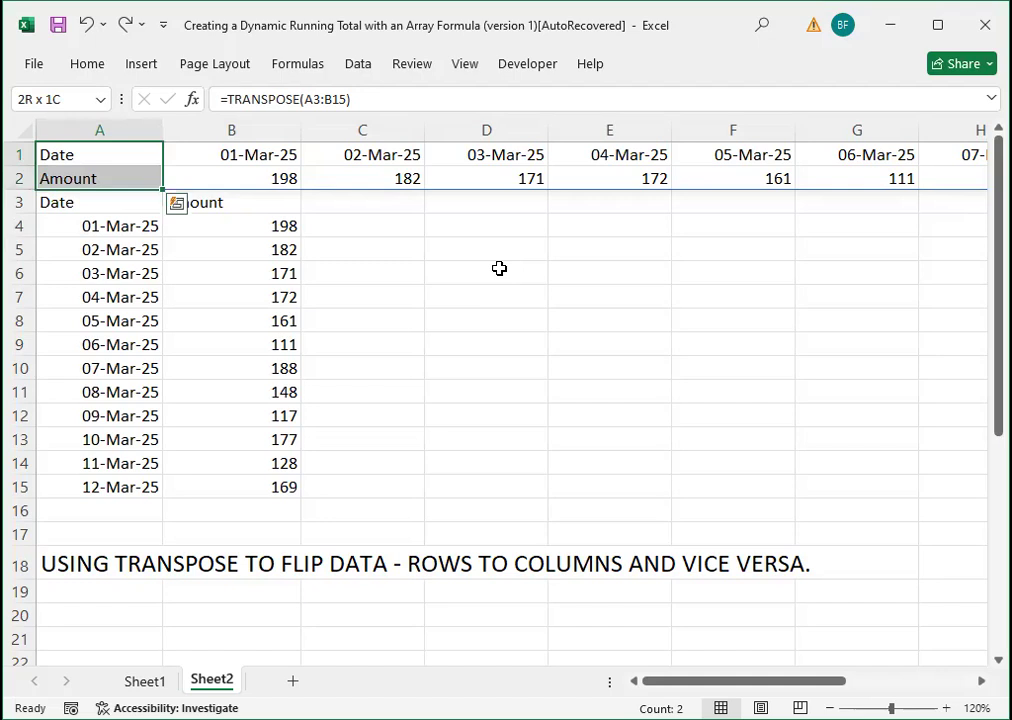
{"action": "key", "text": "shift+Right"}
{"action": "key", "text": "shift+Right"}
{"action": "key", "text": "shift+Right"}
{"action": "key", "text": "shift+Right"}
{"action": "key", "text": "shift+Right"}
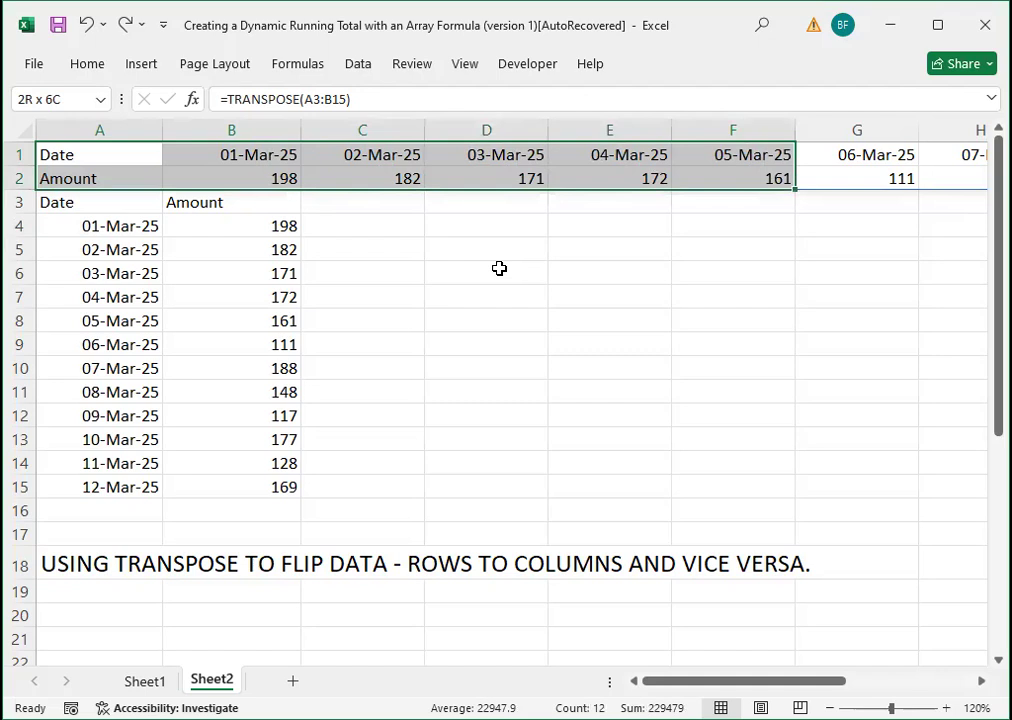
{"action": "key", "text": "ctrl+shift+Right"}
{"action": "right_click", "coordinate": [232, 172]}
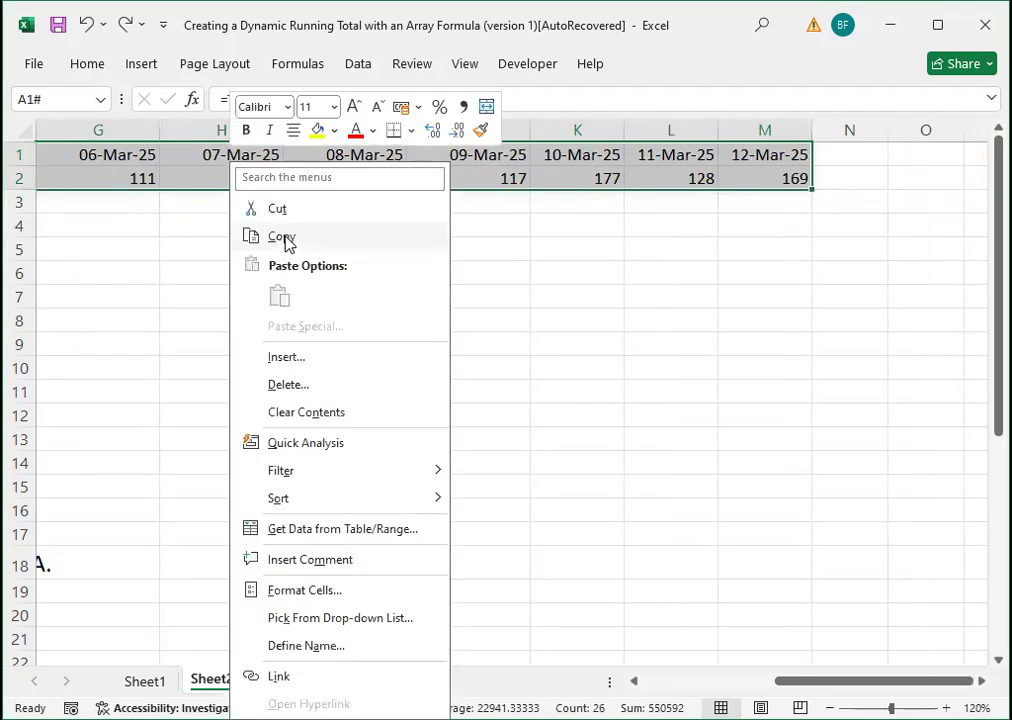
{"action": "left_click", "coordinate": [283, 237]}
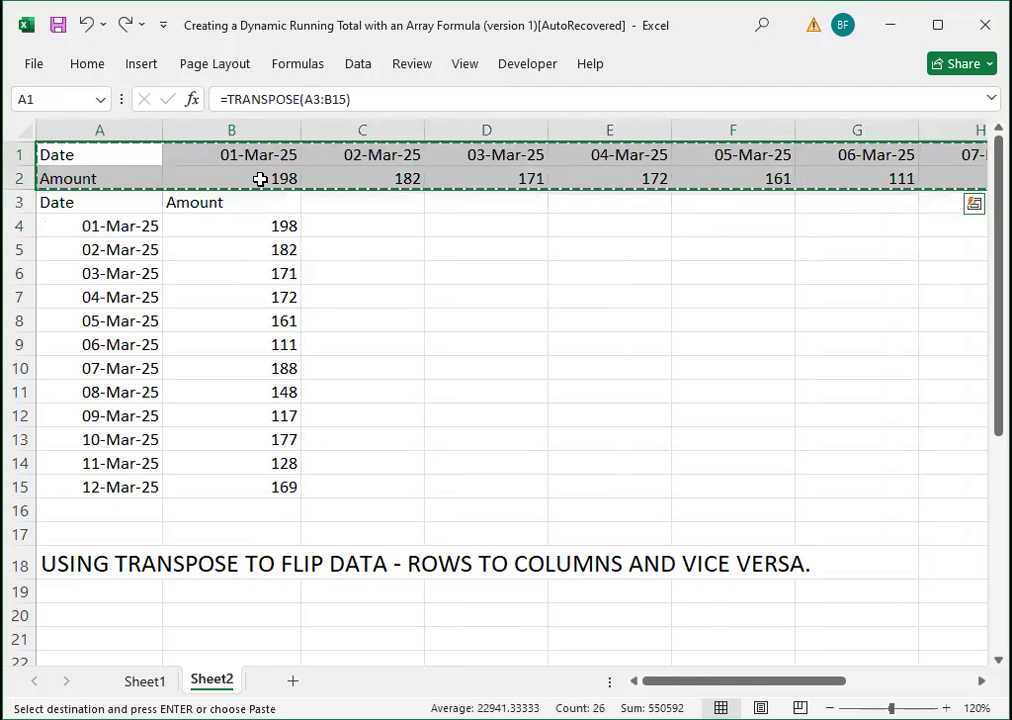
{"action": "right_click", "coordinate": [262, 430]}
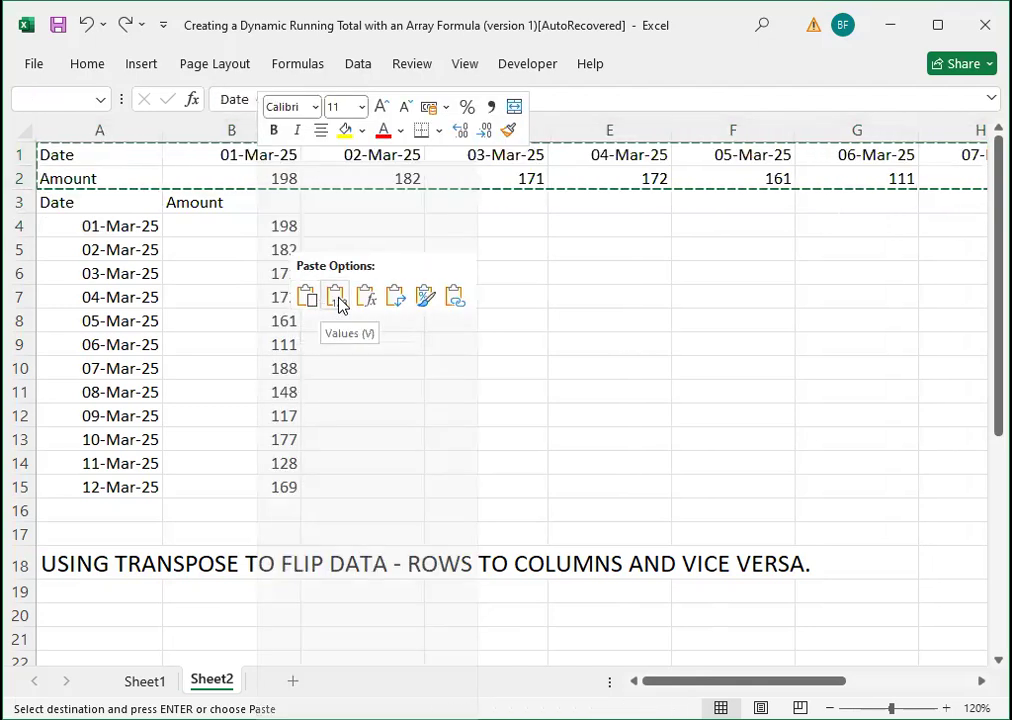
{"action": "left_click", "coordinate": [337, 300]}
{"action": "left_click", "coordinate": [264, 176]}
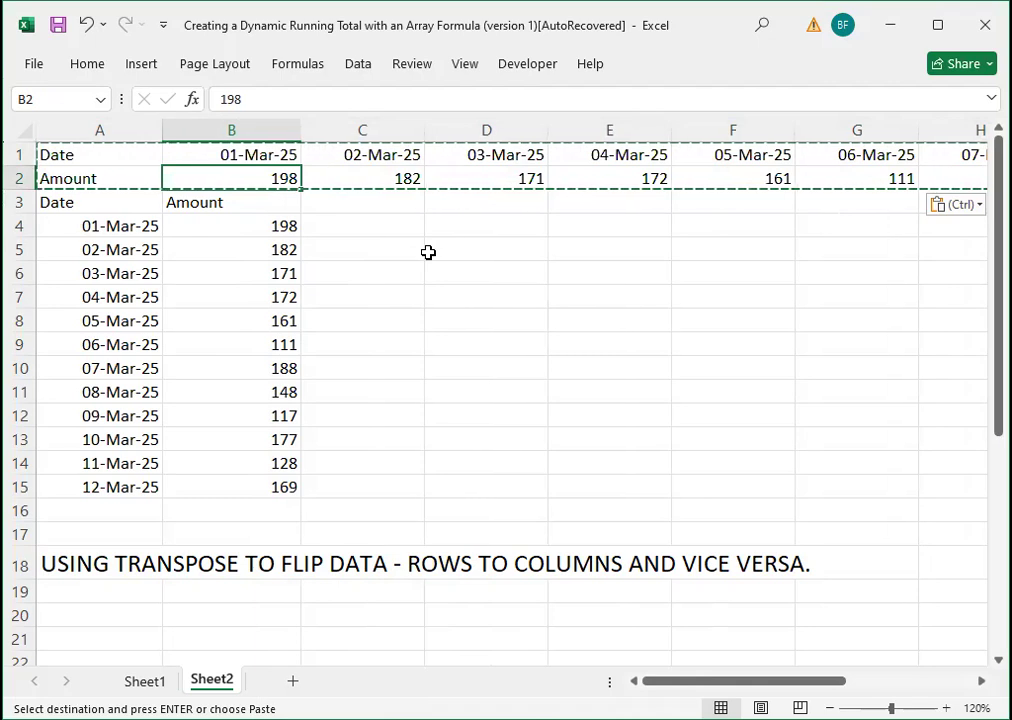
Clear the original vertical Date and Amount data from A3:B15
{"action": "left_click", "coordinate": [60, 203]}
{"action": "left_click_drag", "start_coordinate": [60, 203], "coordinate": [255, 488]}
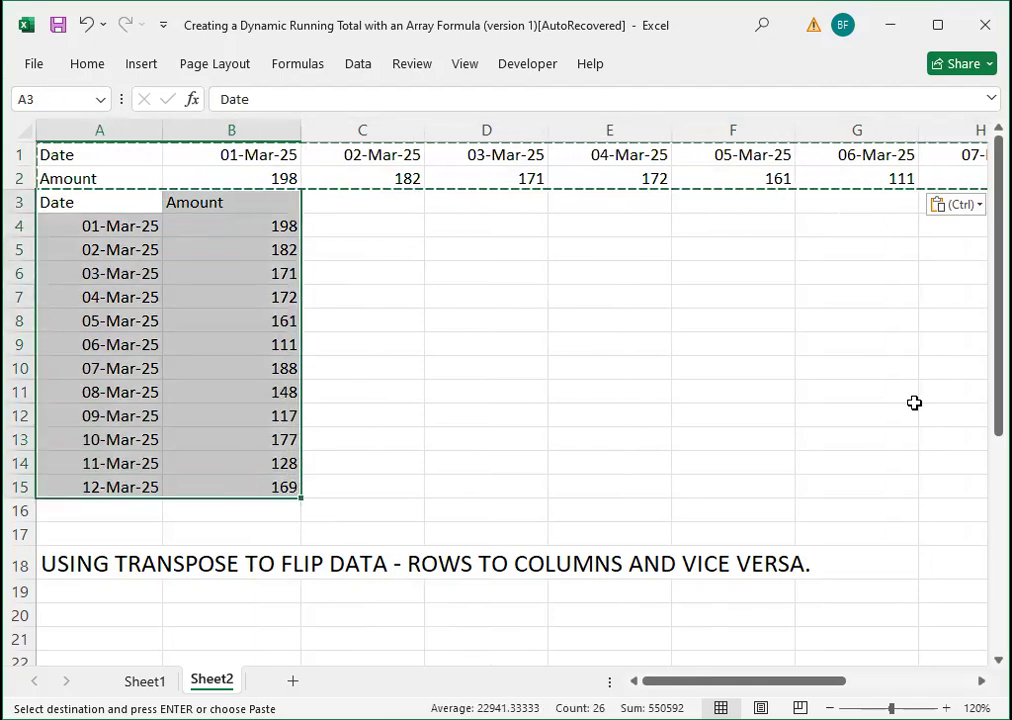
{"action": "key", "text": "Delete"}
{"action": "key", "text": "Up"}
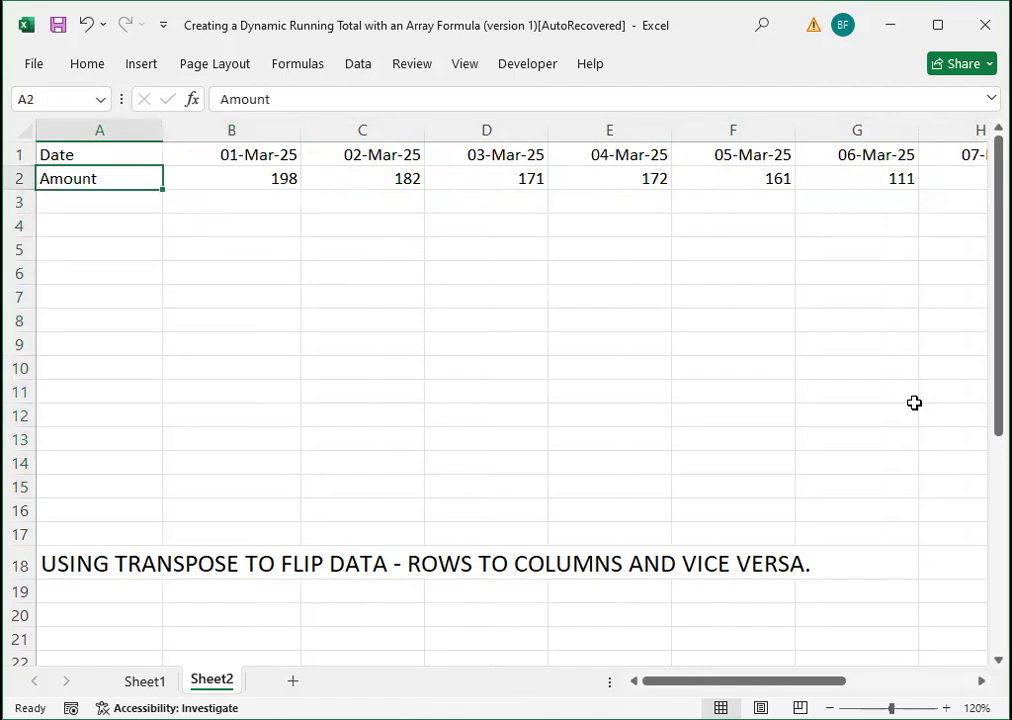
Enter the formula =TRANSPOSE(A1:M2) in cell A3 to flip the Date and Amount rows back into columns
{"action": "key", "text": "Down"}
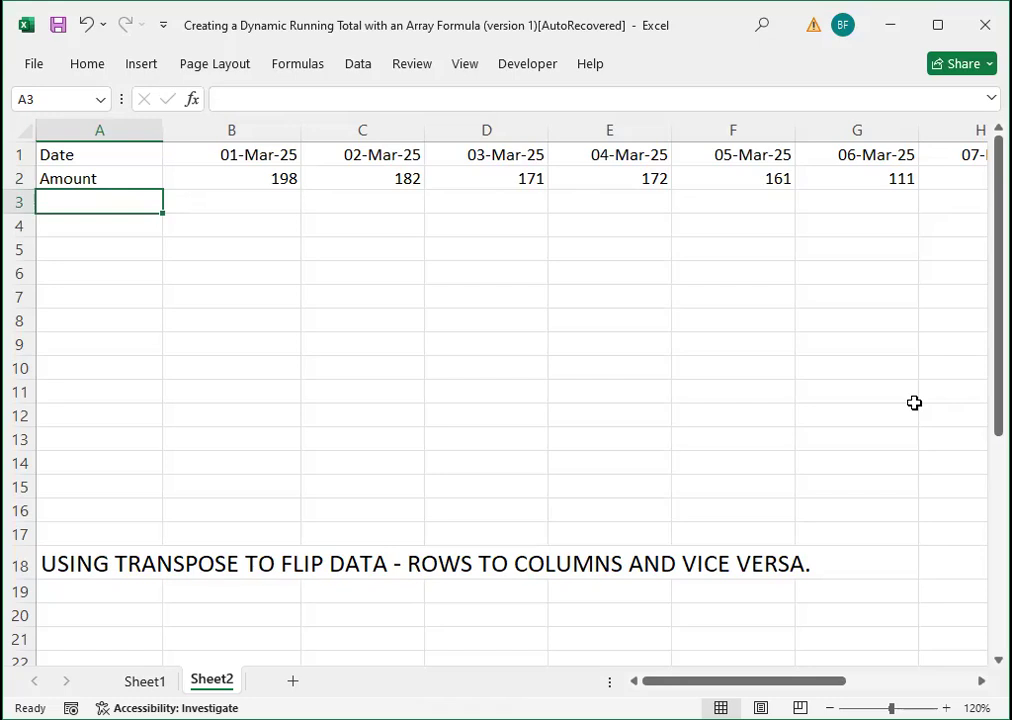
{"action": "type", "text": "="}
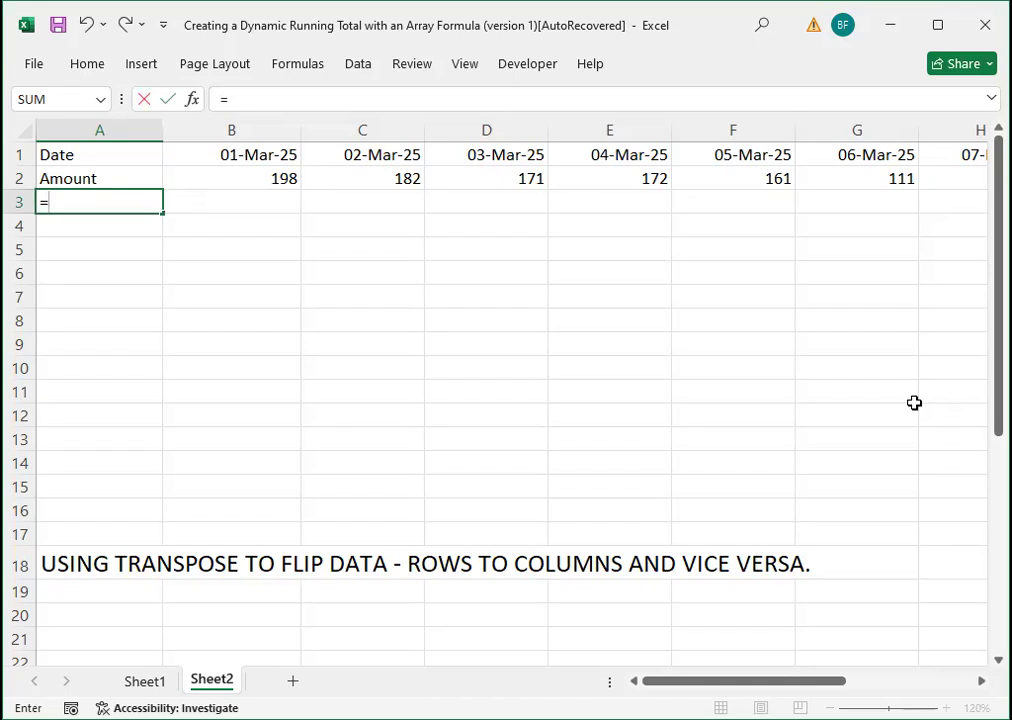
{"action": "type", "text": "TRANSPOSE"}
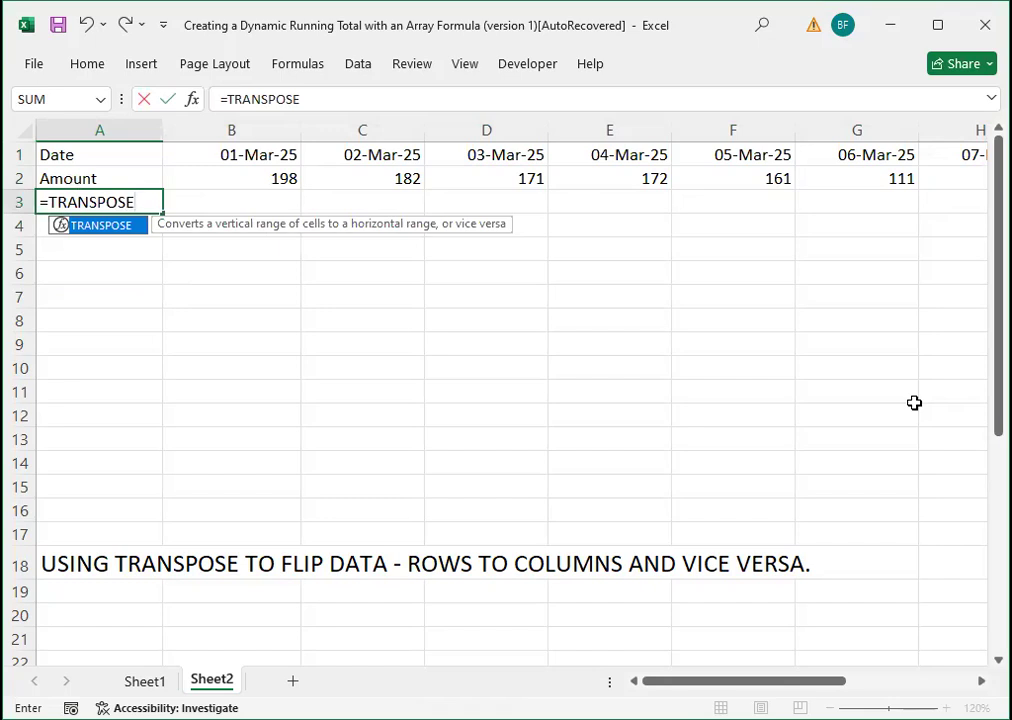
{"action": "type", "text": "("}
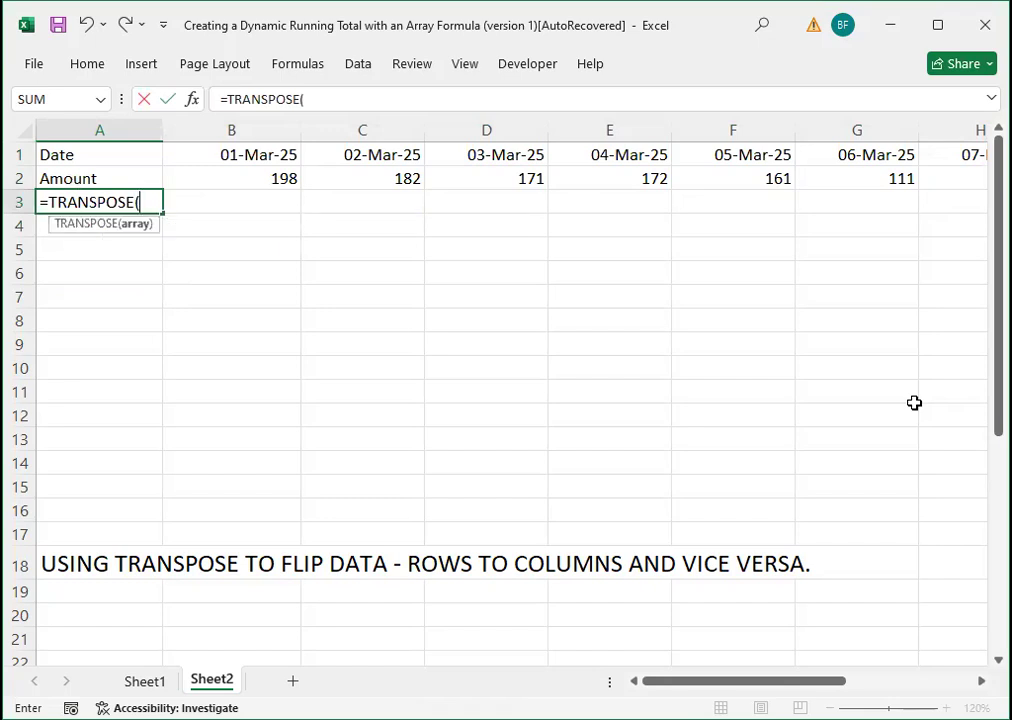
{"action": "left_click", "coordinate": [66, 157]}
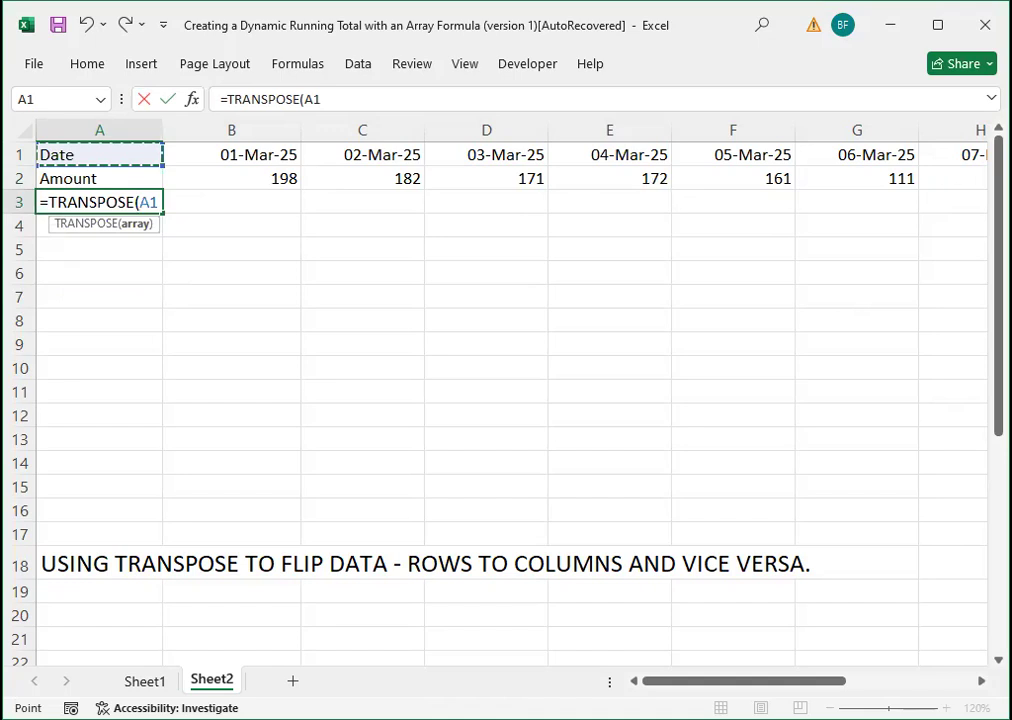
{"action": "left_click_drag", "start_coordinate": [839, 176], "coordinate": [812, 178]}
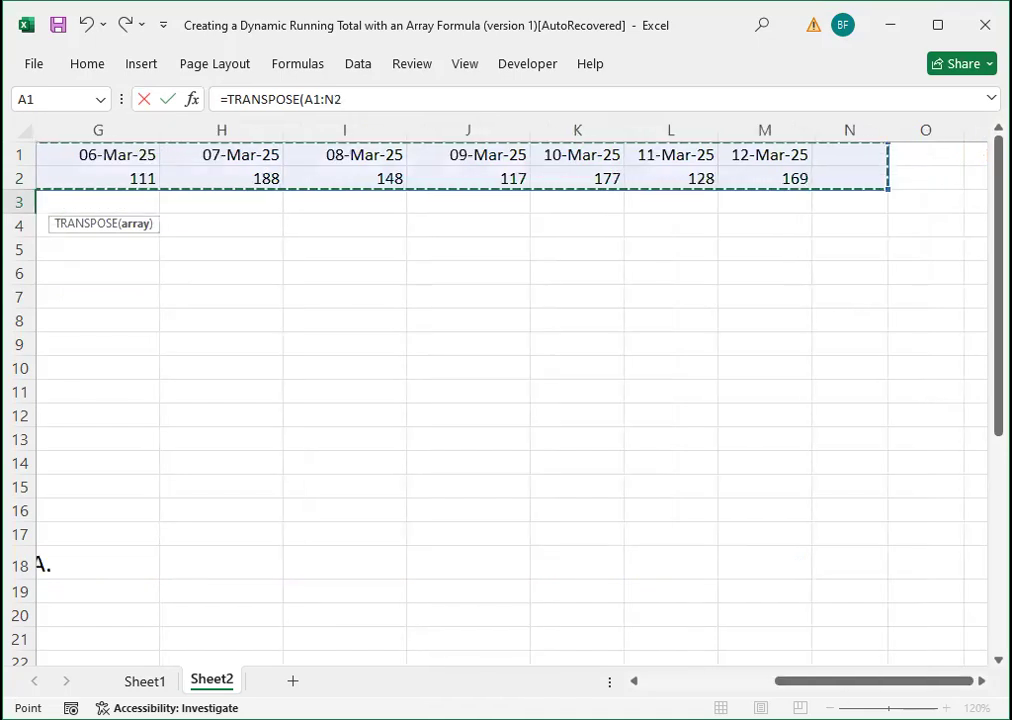
{"action": "key", "text": "shift+Left"}
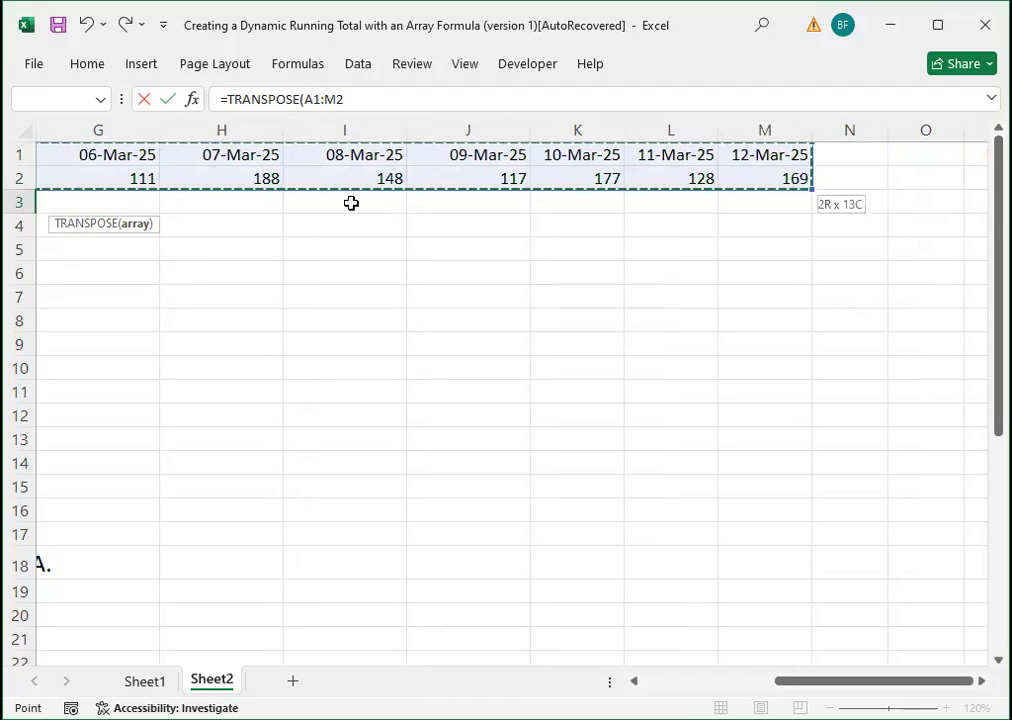
{"action": "left_click", "coordinate": [358, 103]}
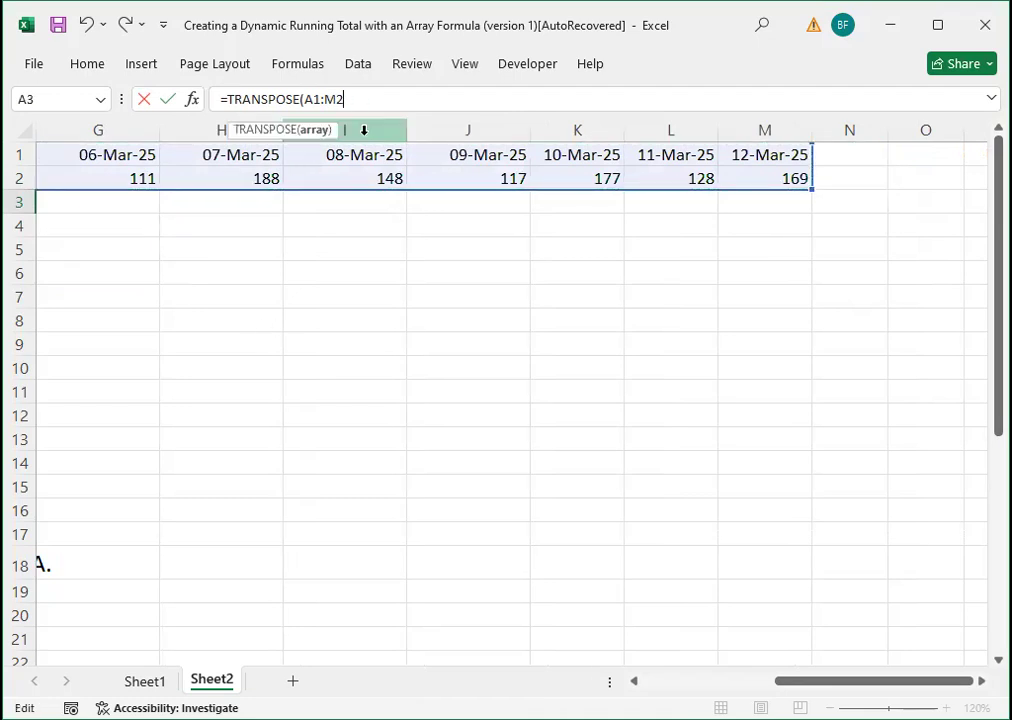
{"action": "type", "text": ")"}
{"action": "key", "text": "Return"}
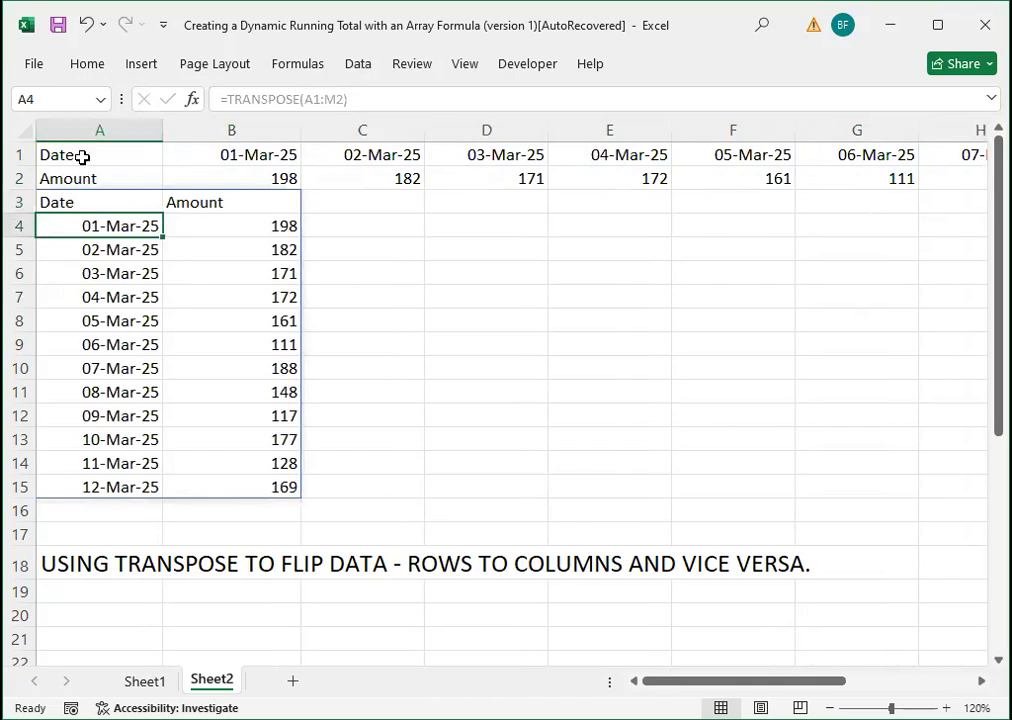
Try clearing the source data in rows 1 and 2 while the vertical data still depends on it, and undo the deletion
{"action": "left_click", "coordinate": [100, 197]}
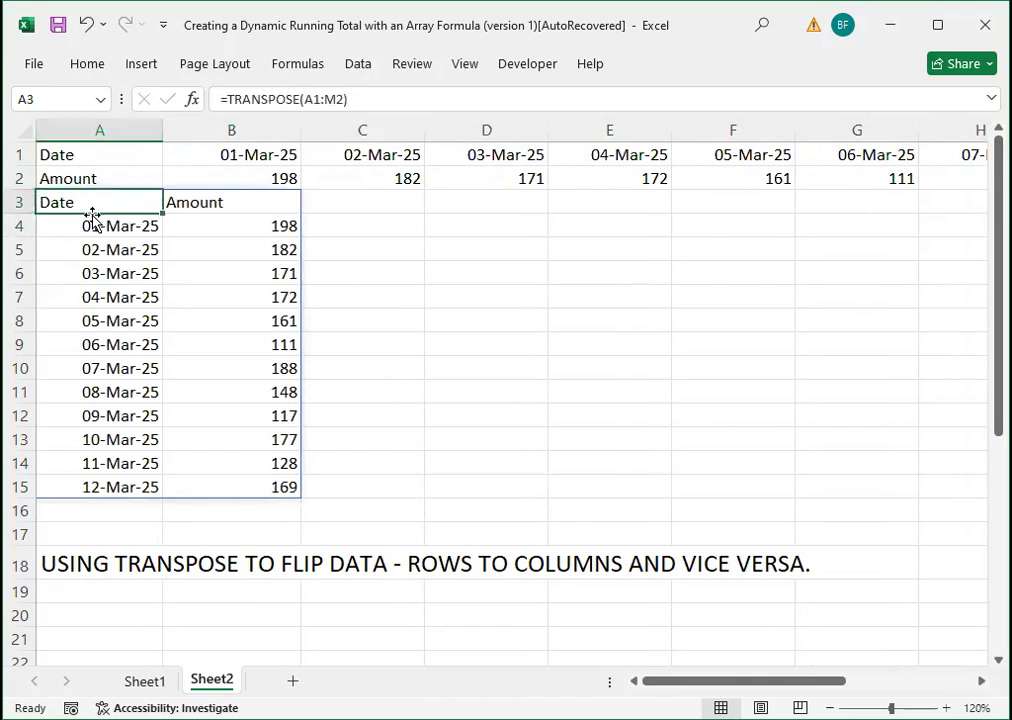
{"action": "left_click", "coordinate": [74, 174]}
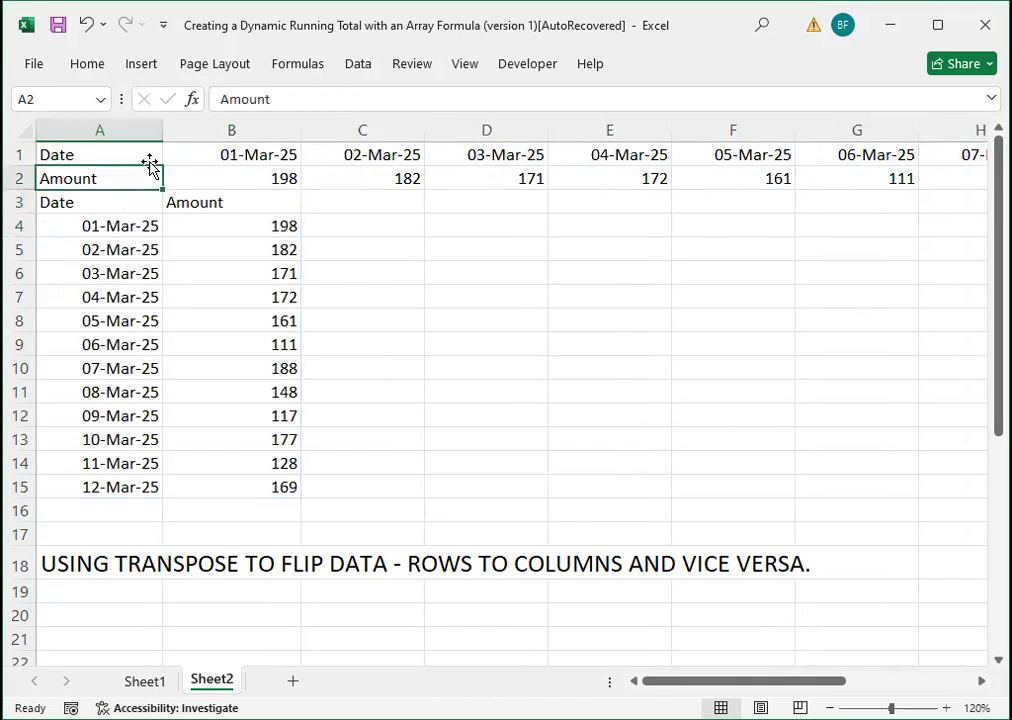
{"action": "left_click", "coordinate": [155, 296]}
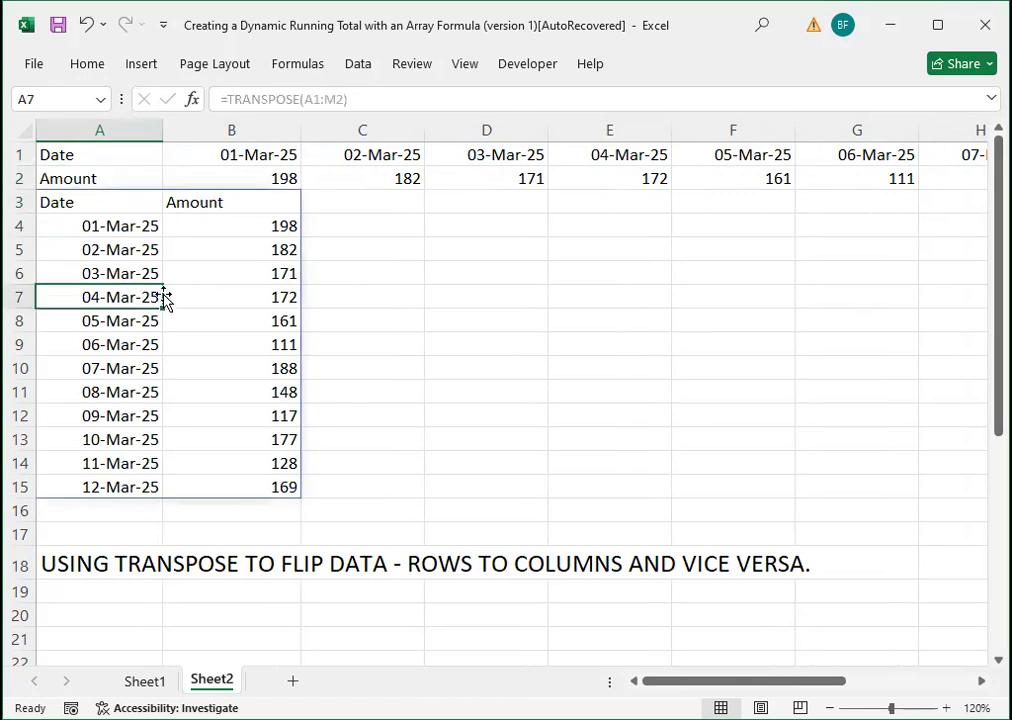
{"action": "left_click", "coordinate": [20, 155]}
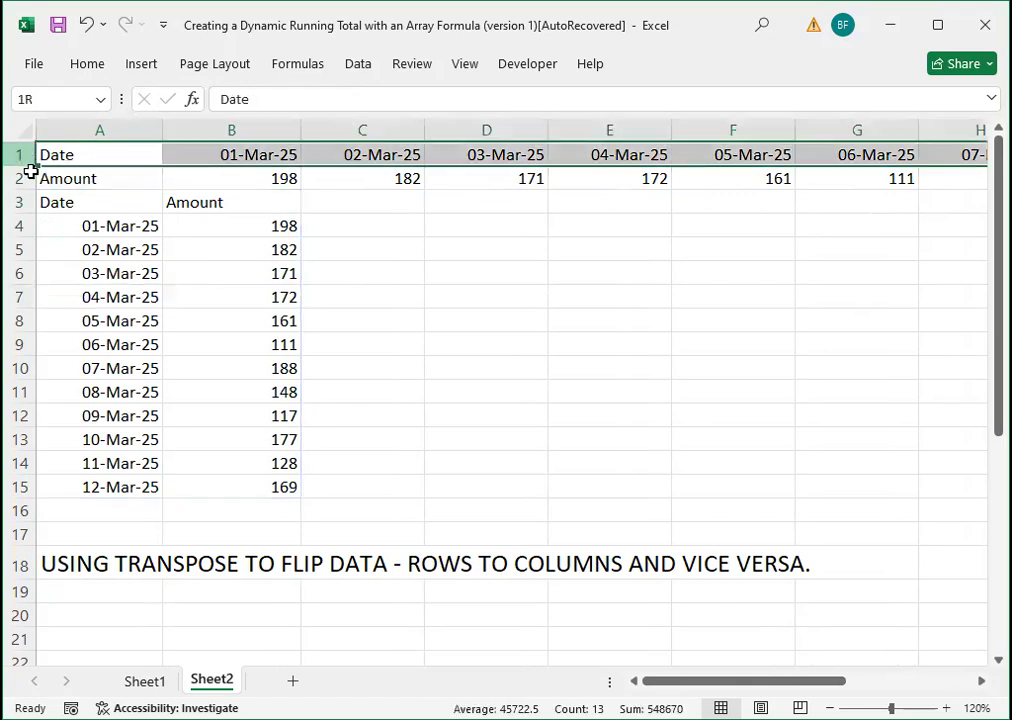
{"action": "left_click_drag", "start_coordinate": [31, 172], "coordinate": [131, 178]}
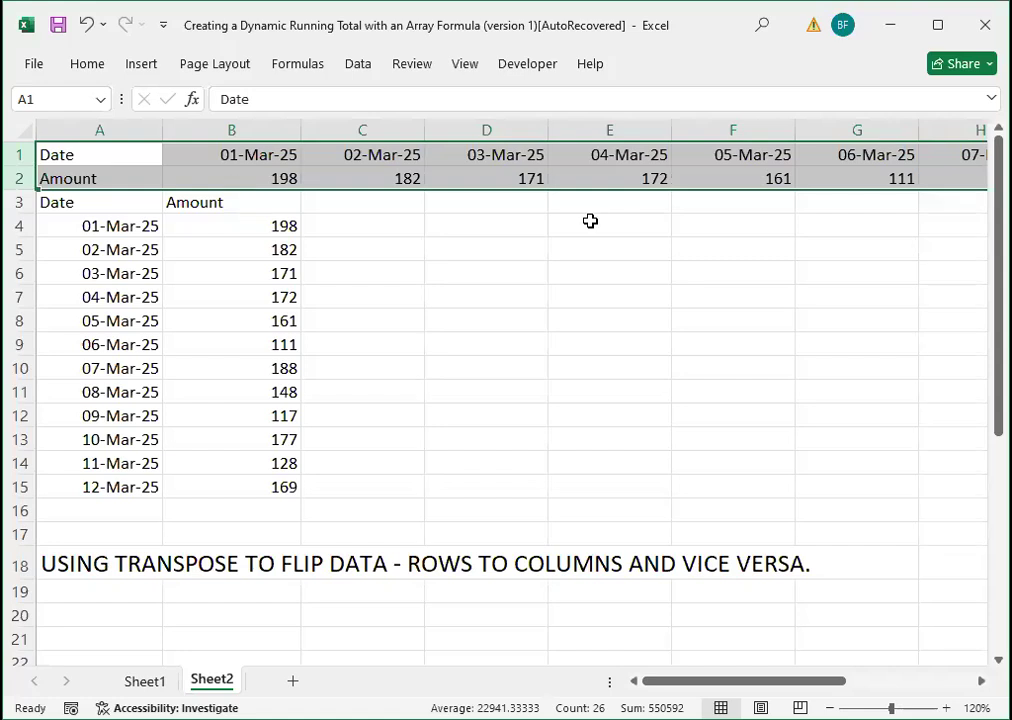
{"action": "key", "text": "Delete"}
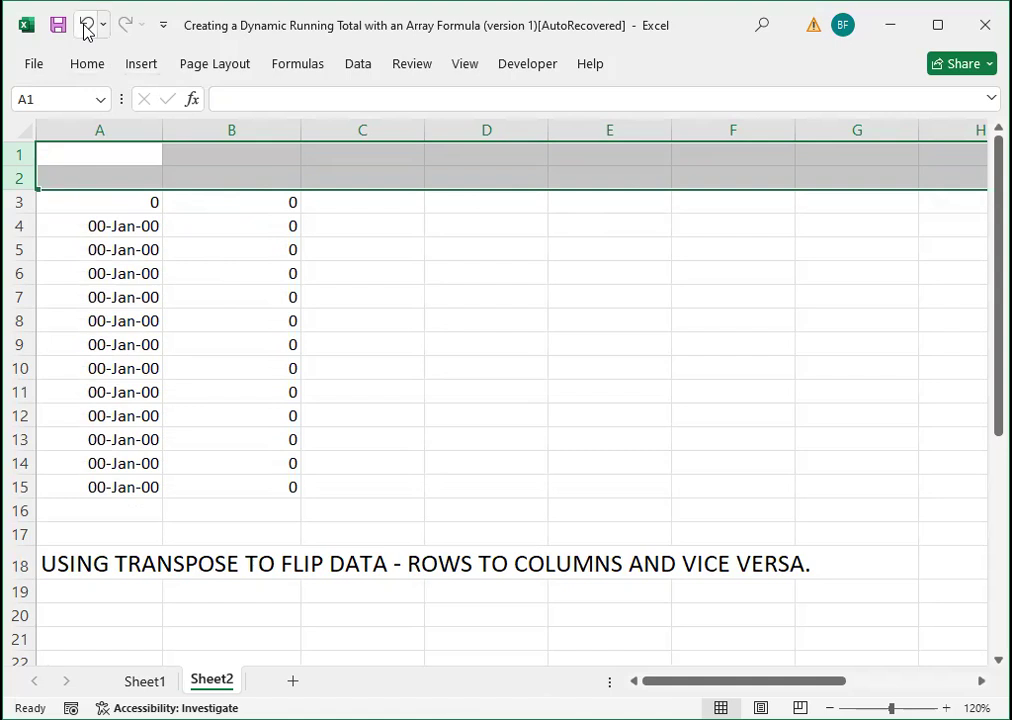
{"action": "key", "text": "ctrl+z"}
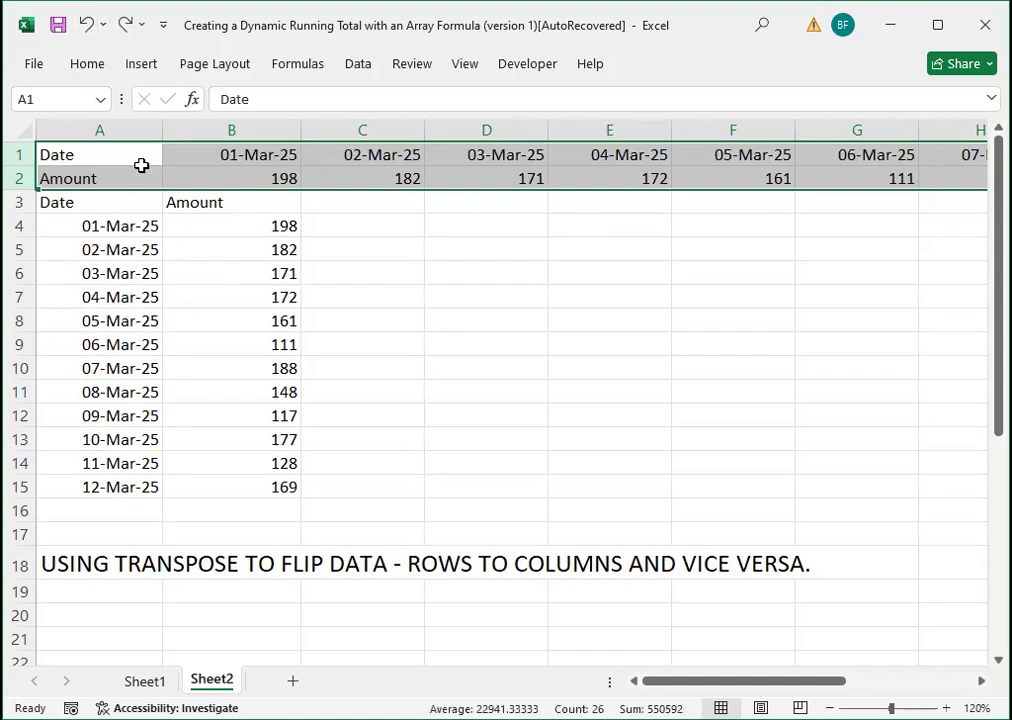
Copy the transposed range A3:B15 and paste it over itself as values to replace the formula
{"action": "left_click", "coordinate": [137, 157]}
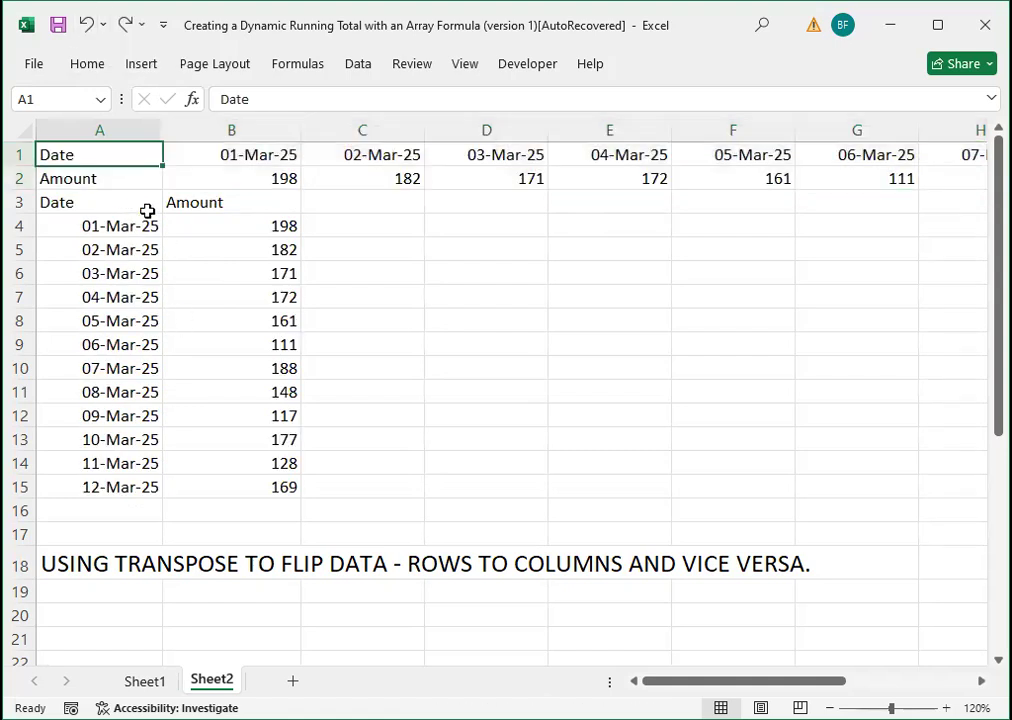
{"action": "left_click", "coordinate": [126, 218]}
{"action": "left_click", "coordinate": [106, 196]}
{"action": "left_click_drag", "start_coordinate": [106, 196], "coordinate": [285, 487]}
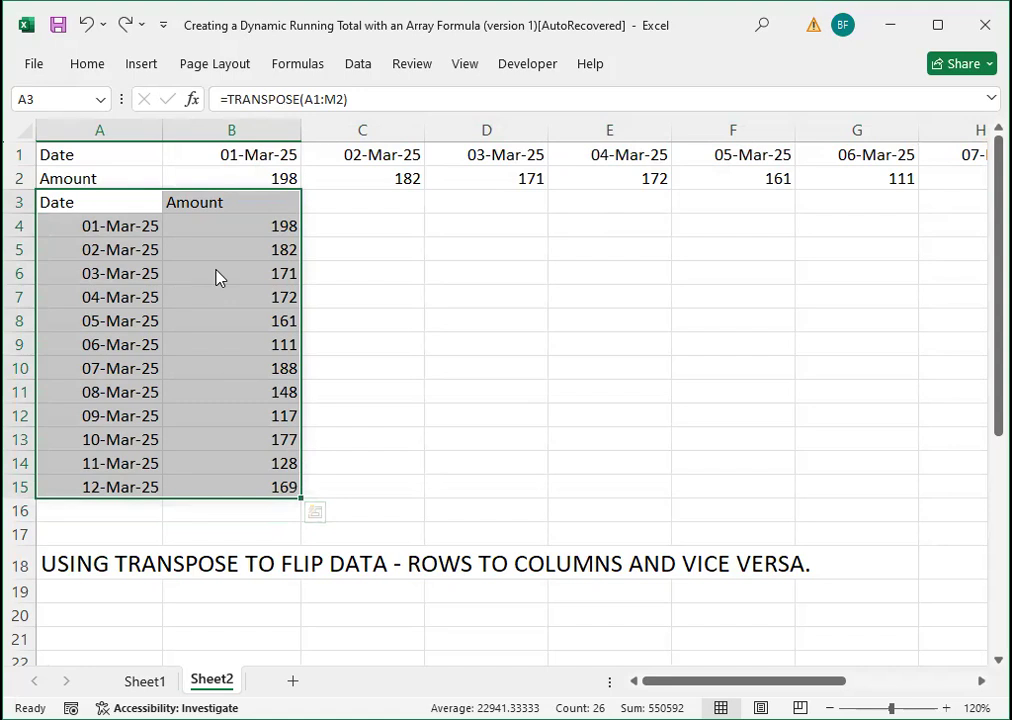
{"action": "right_click", "coordinate": [217, 276]}
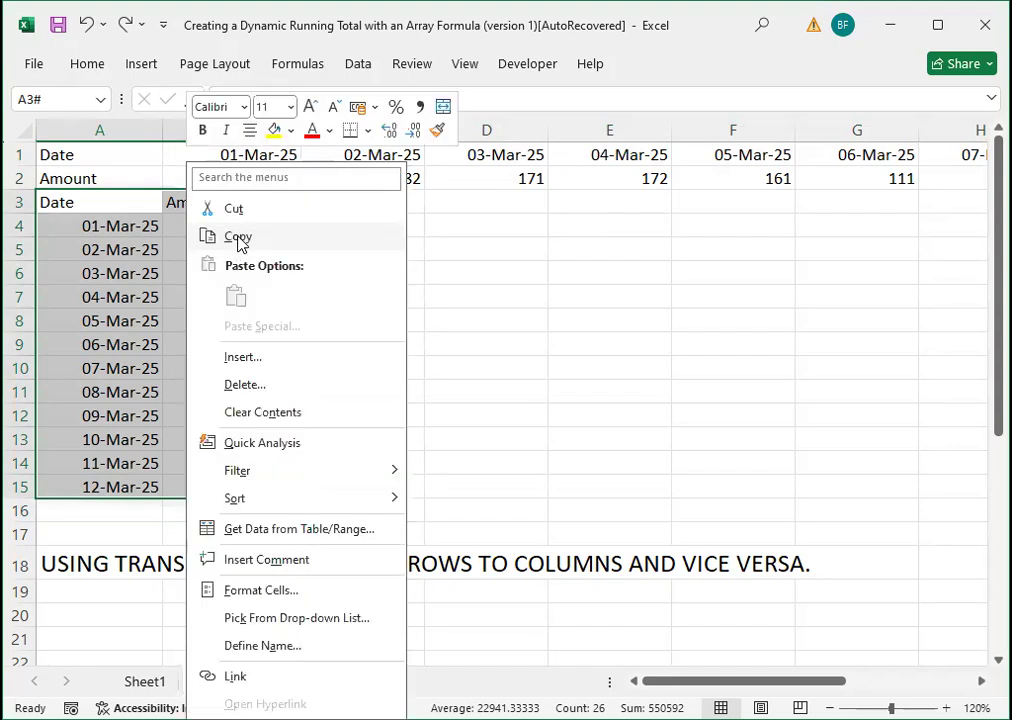
{"action": "left_click", "coordinate": [238, 244]}
{"action": "right_click", "coordinate": [253, 343]}
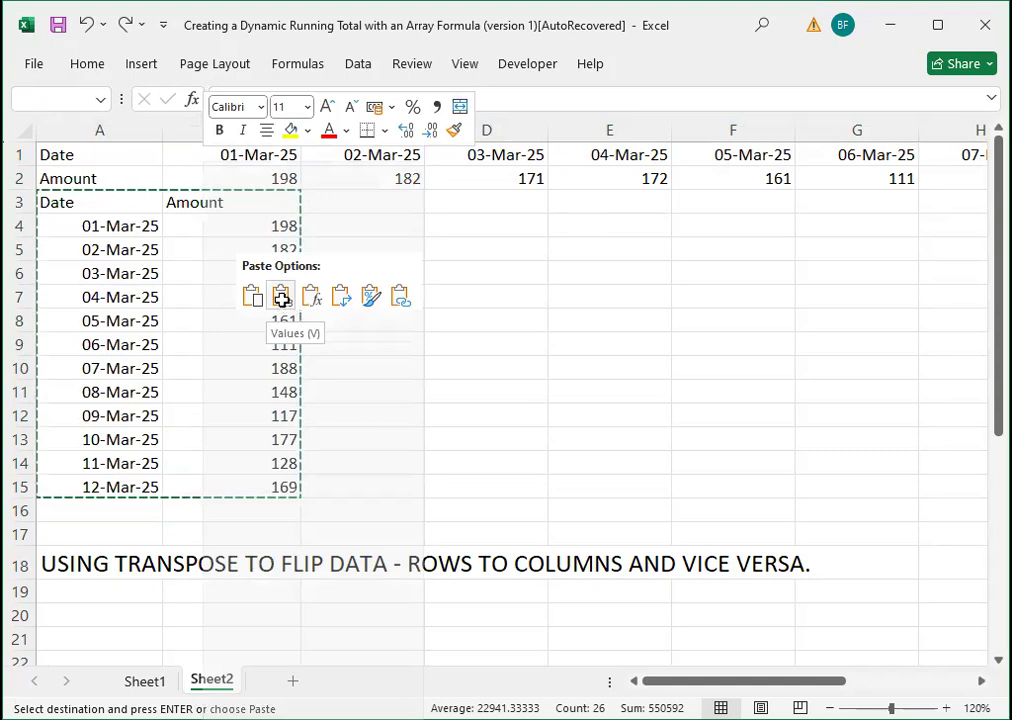
{"action": "left_click", "coordinate": [280, 296]}
Delete the entire rows 1 and 2 holding the horizontal Date and Amount data
{"action": "left_click", "coordinate": [20, 160]}
{"action": "left_click_drag", "start_coordinate": [21, 165], "coordinate": [20, 178]}
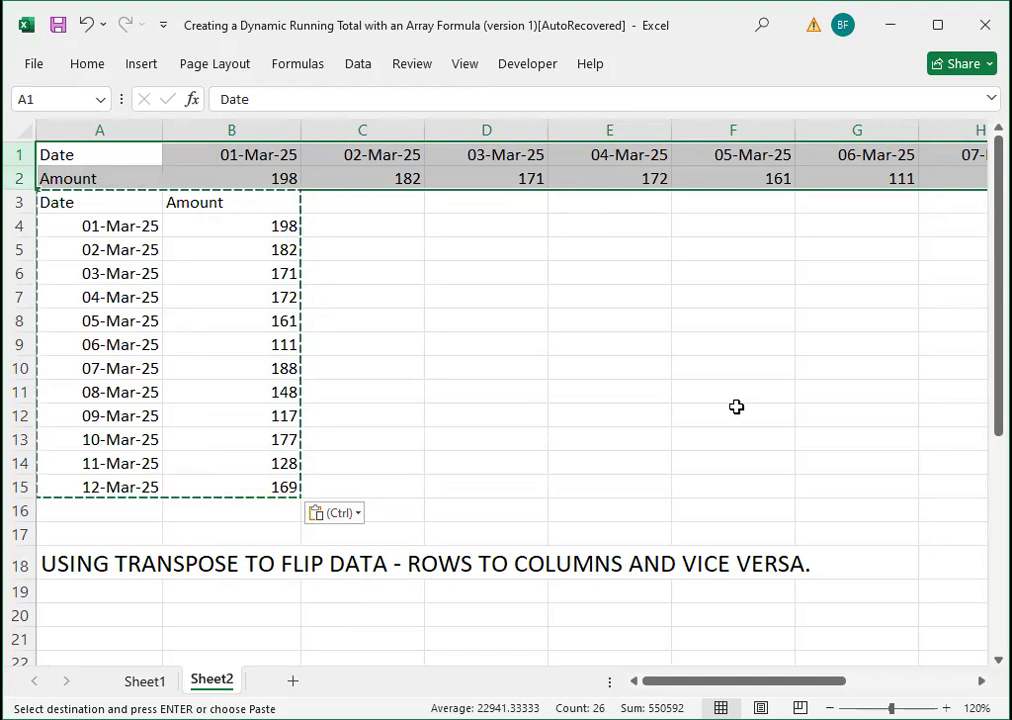
{"action": "right_click", "coordinate": [135, 181]}
{"action": "left_click", "coordinate": [190, 399]}
{"action": "left_click", "coordinate": [92, 181]}
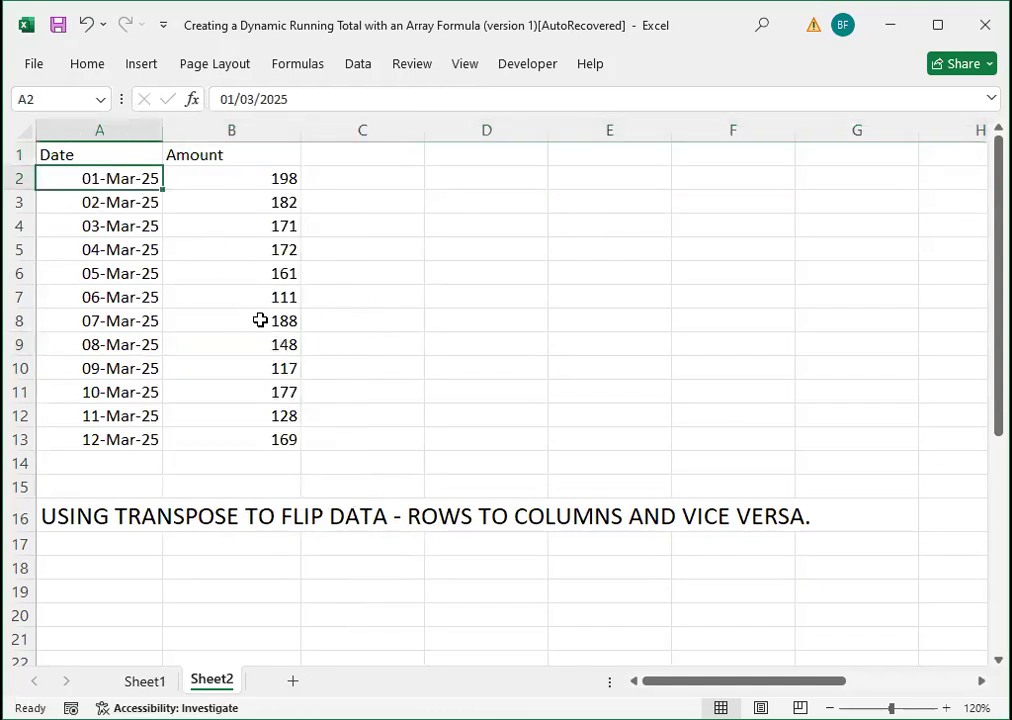